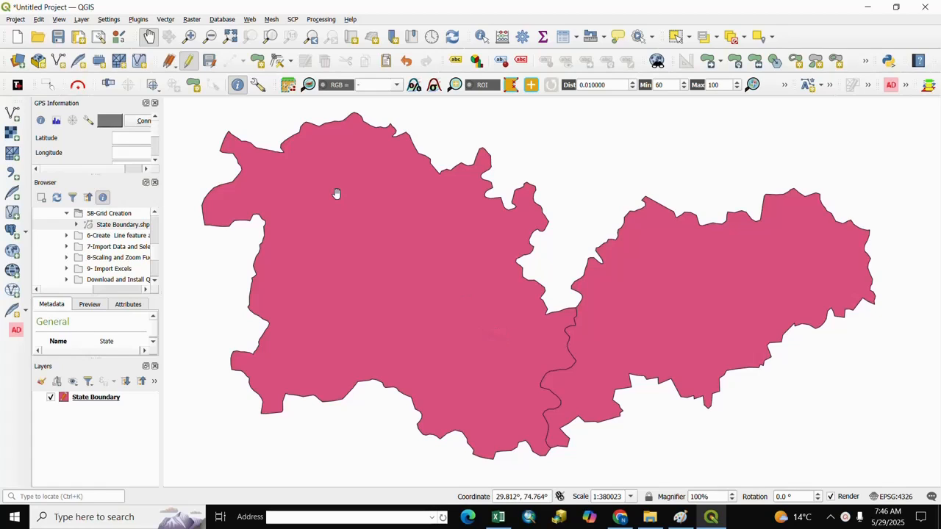
- Start the Create Grid vector research tool and set the grid type to Rectangle (Polygon)
{"action": "left_click", "coordinate": [166, 20]}
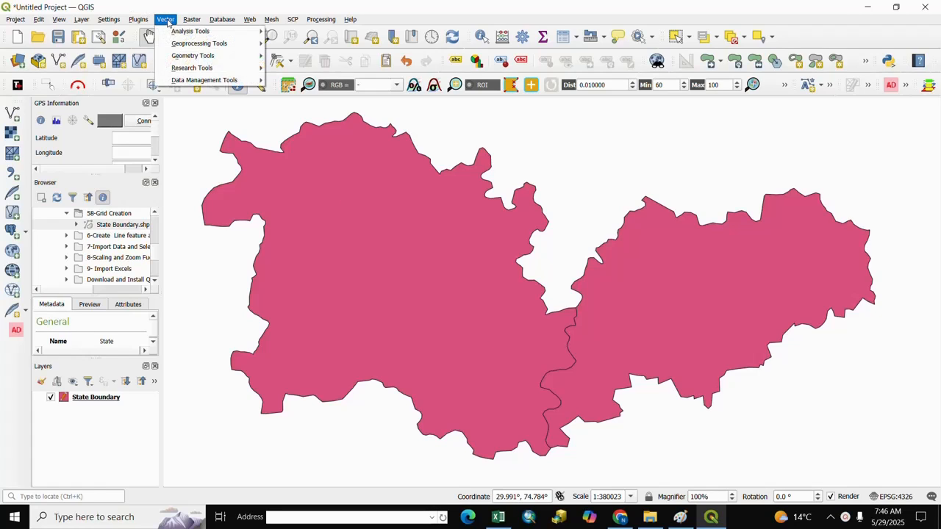
{"action": "mouse_move", "coordinate": [206, 68]}
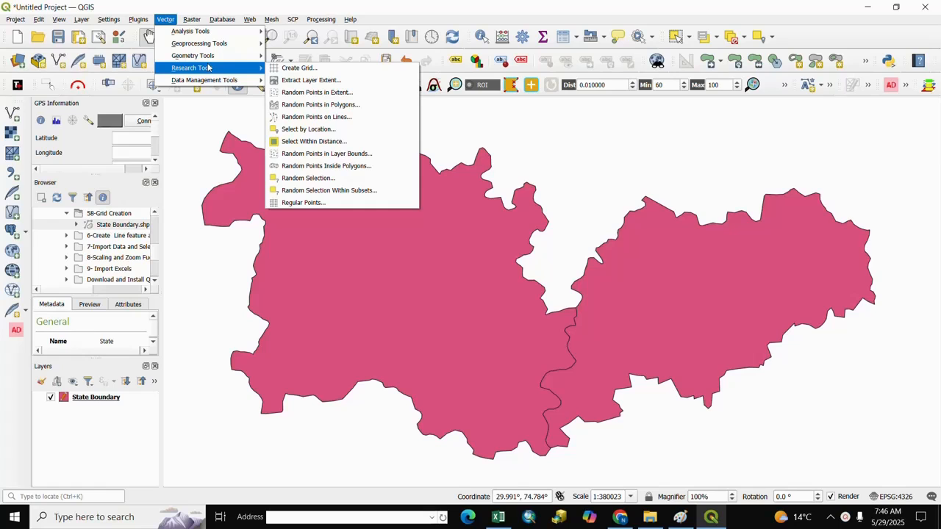
{"action": "left_click", "coordinate": [318, 68]}
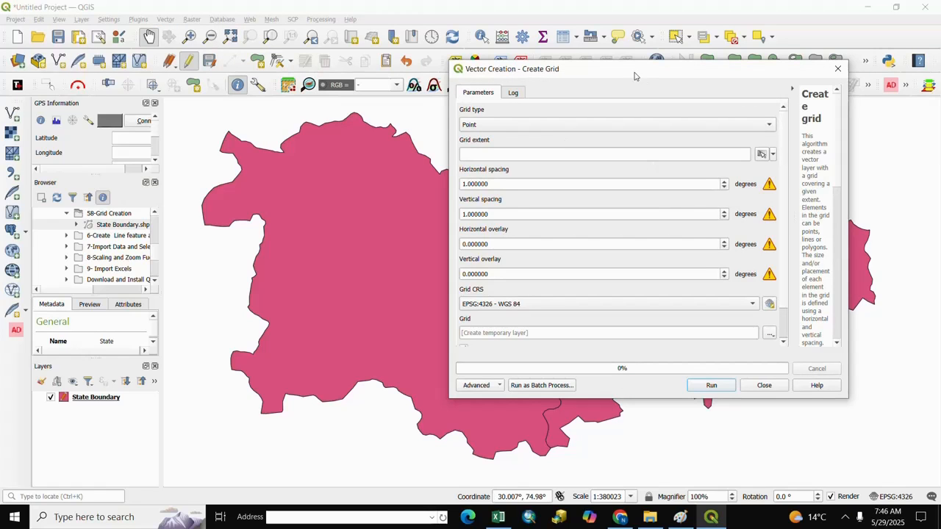
{"action": "left_click_drag", "start_coordinate": [636, 73], "coordinate": [585, 72]}
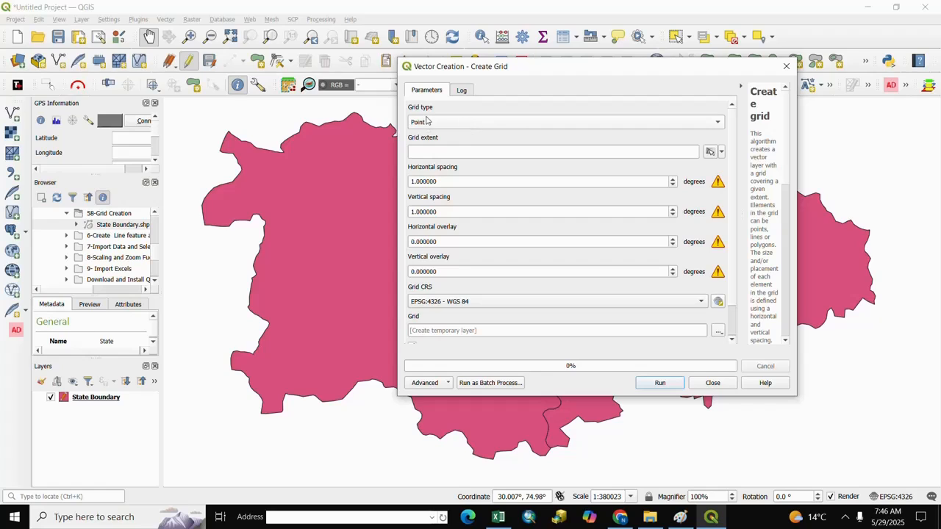
{"action": "left_click", "coordinate": [719, 122]}
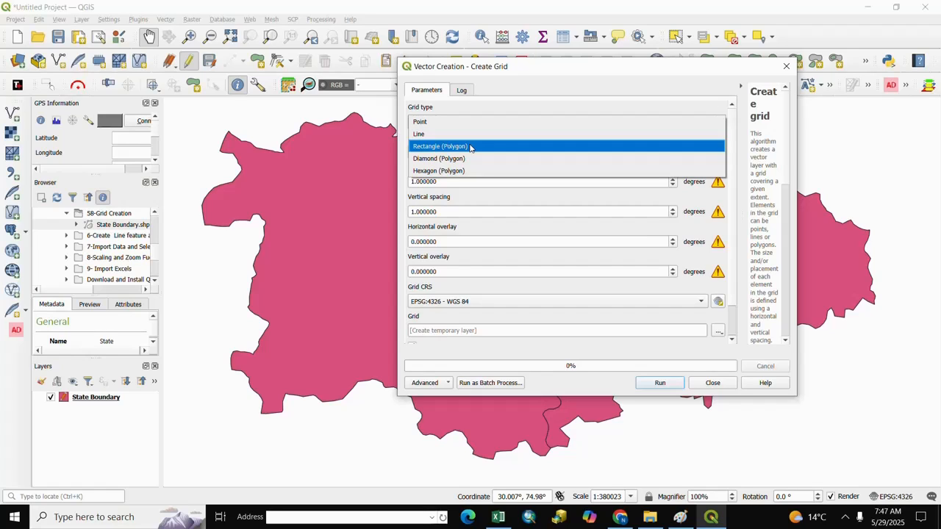
{"action": "left_click", "coordinate": [432, 146]}
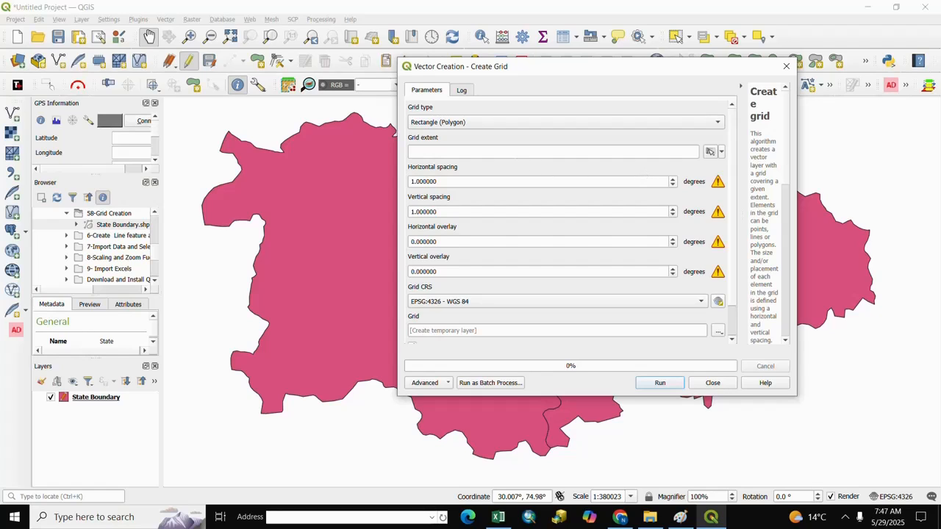
- Draw the grid extent on the map canvas around the whole state boundary, about 74.41 to 76.00 by 29.18 to 30.02 degrees
{"action": "left_click", "coordinate": [720, 153]}
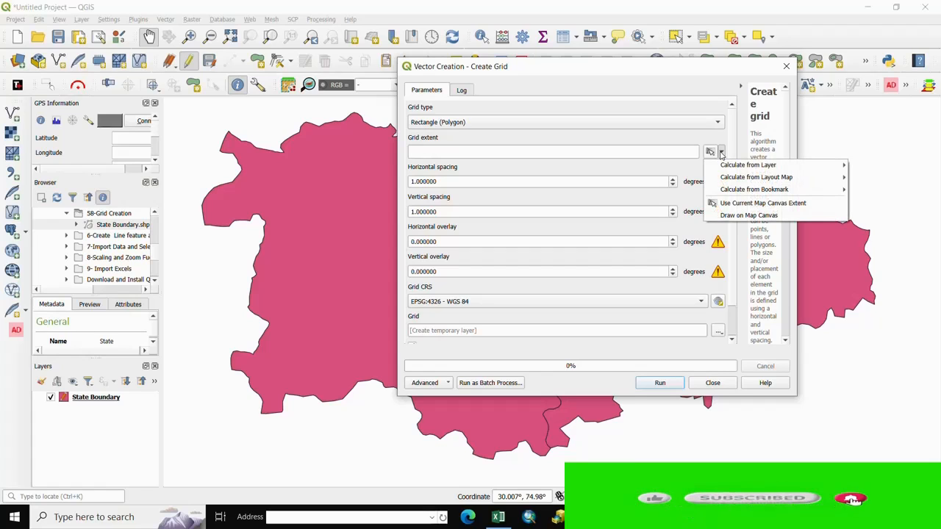
{"action": "left_click", "coordinate": [737, 216]}
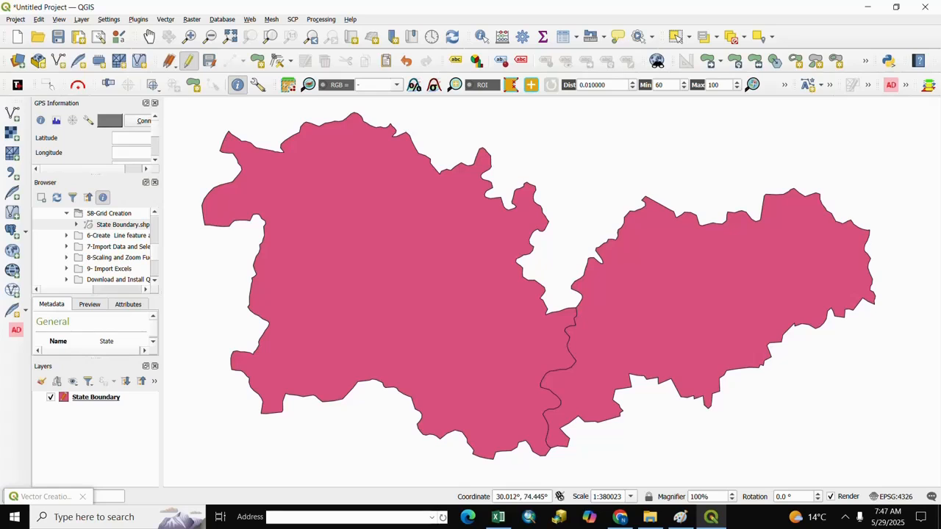
{"action": "left_click_drag", "start_coordinate": [176, 98], "coordinate": [895, 481]}
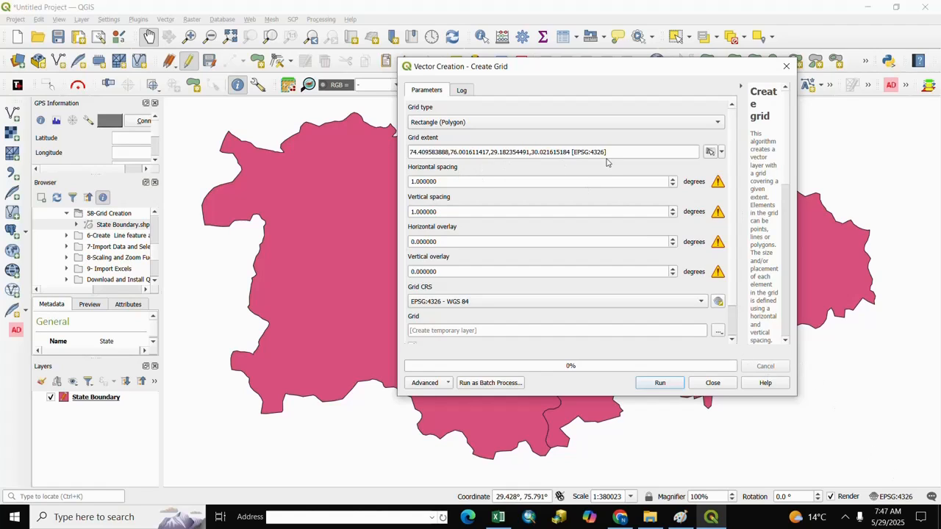
{"action": "left_click_drag", "start_coordinate": [617, 152], "coordinate": [409, 152]}
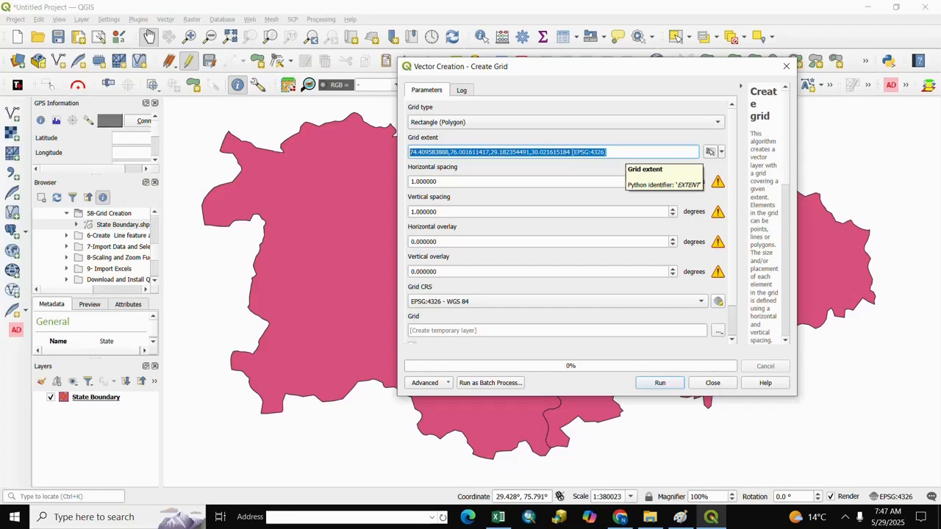
{"action": "left_click", "coordinate": [625, 156]}
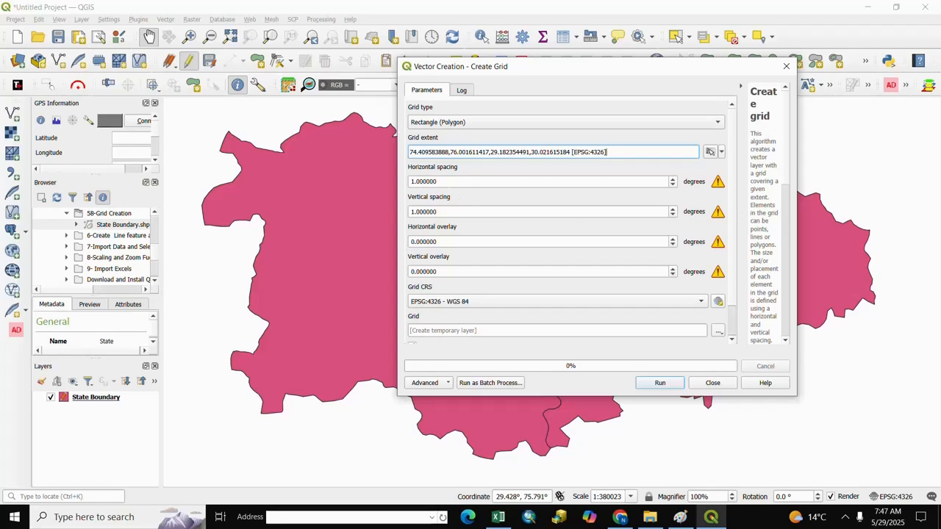
- Set the horizontal and vertical spacing to 0.1 degrees, create the grid as a temporary layer and close the tool
{"action": "left_click", "coordinate": [412, 182]}
{"action": "key", "text": "BackSpace"}
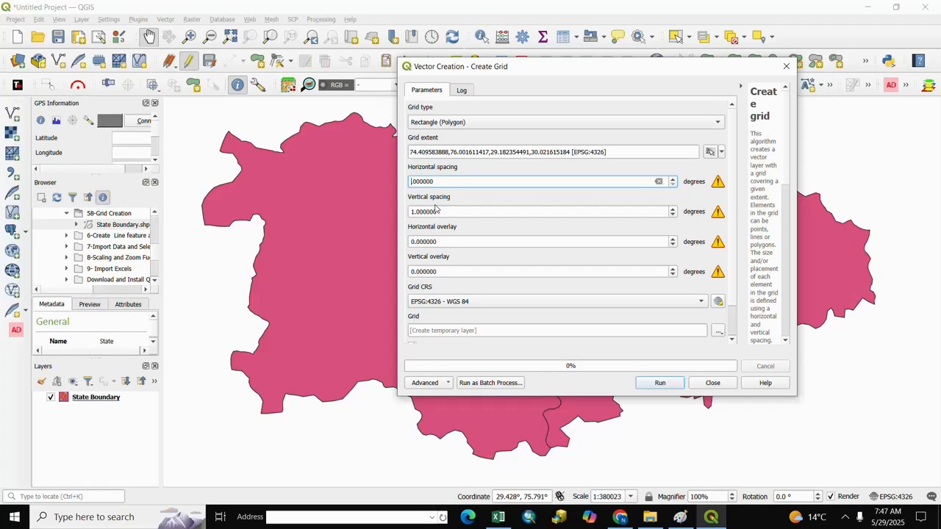
{"action": "key", "text": "Delete"}
{"action": "type", "text": "0.1"}
{"action": "left_click", "coordinate": [414, 212]}
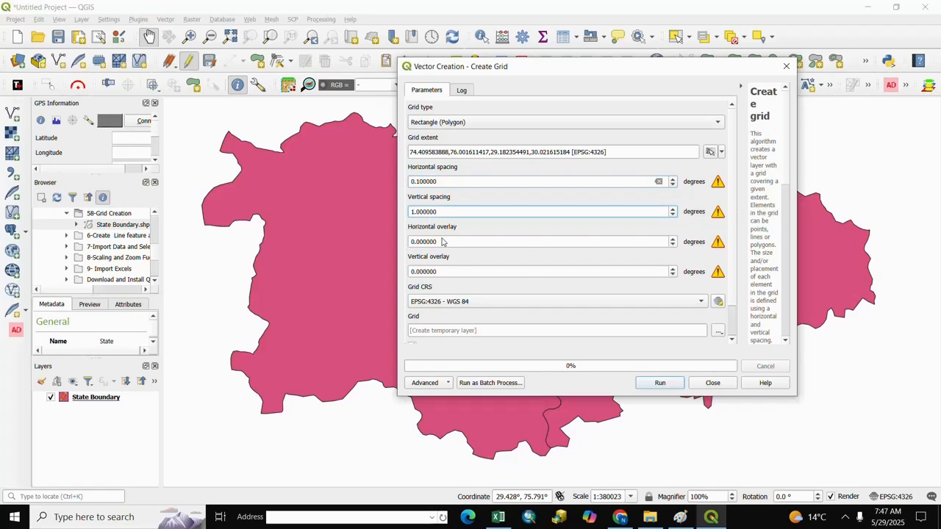
{"action": "key", "text": "BackSpace"}
{"action": "type", "text": "0."}
{"action": "left_click", "coordinate": [660, 383]}
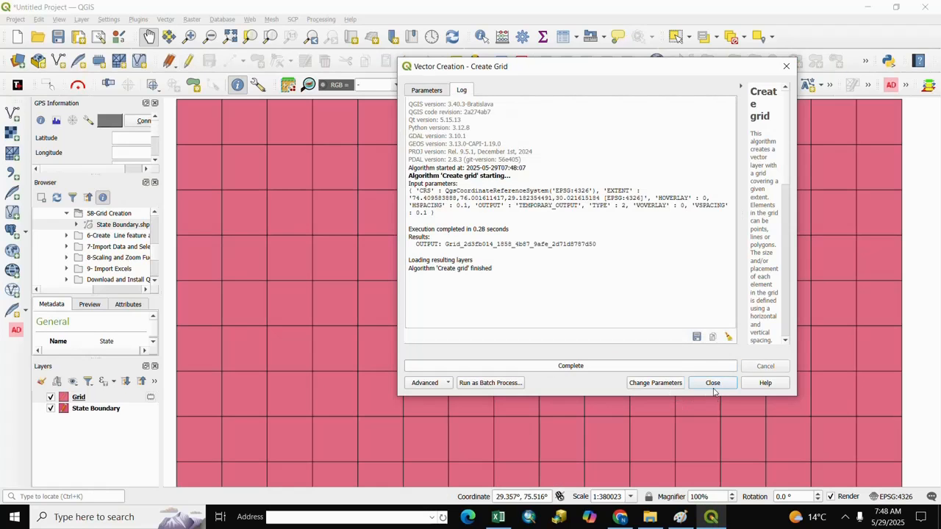
{"action": "left_click", "coordinate": [712, 383]}
- Change the Grid layer's symbology to the outline blue symbol so only the cell borders are drawn
{"action": "scroll", "coordinate": [626, 338], "scroll_direction": "down", "scroll_amount": 2}
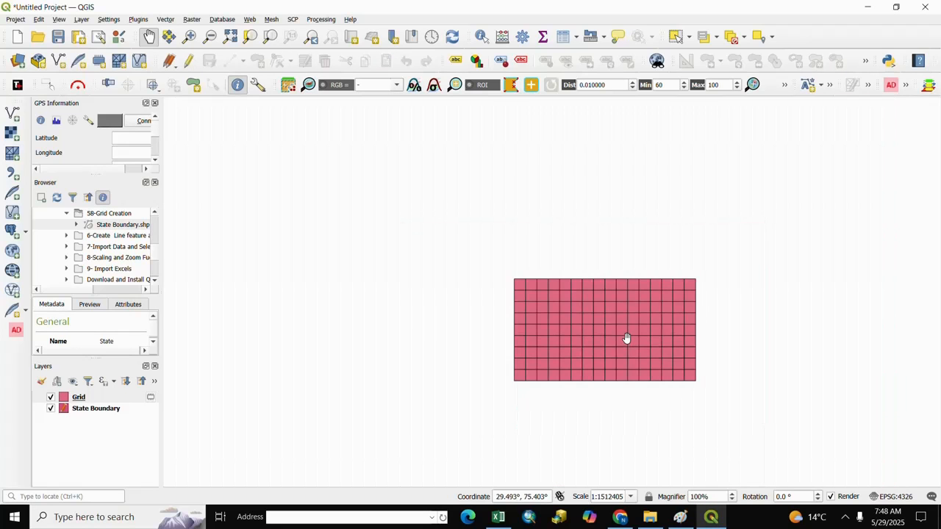
{"action": "scroll", "coordinate": [626, 338], "scroll_direction": "up", "scroll_amount": 1}
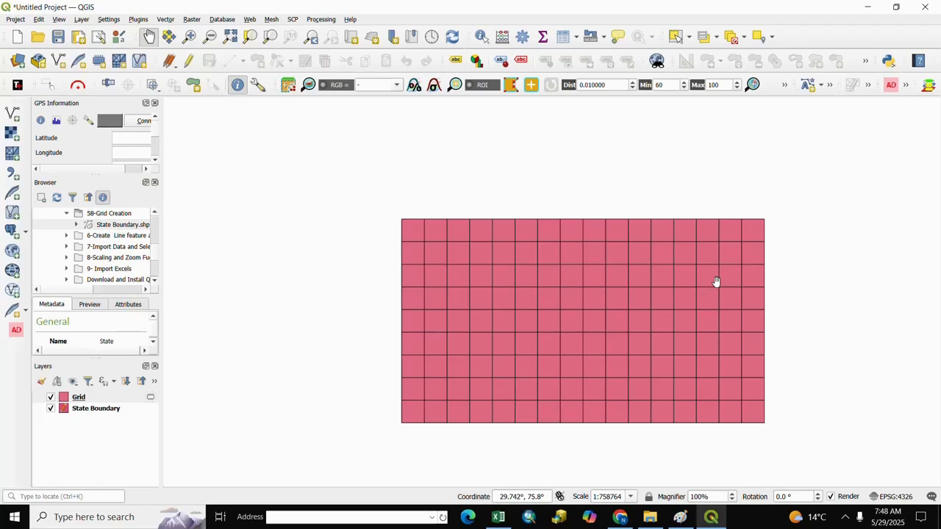
{"action": "right_click", "coordinate": [82, 399]}
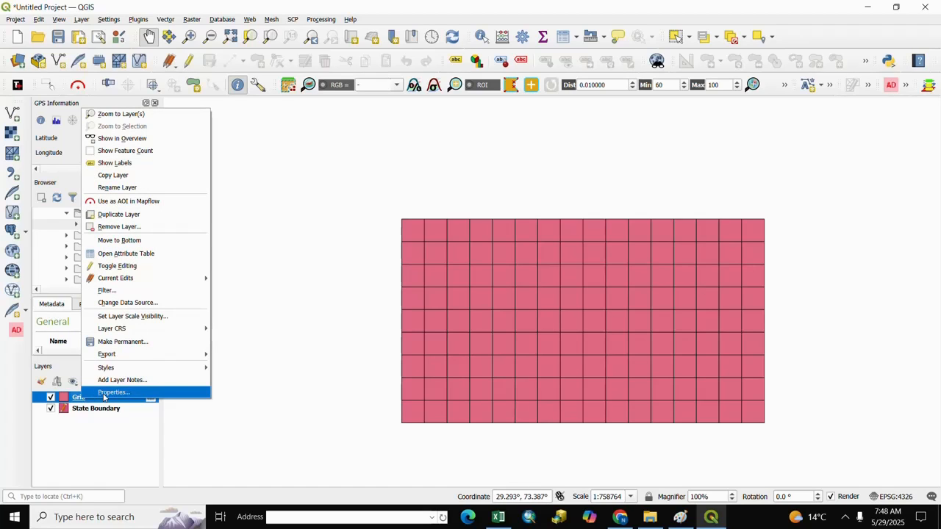
{"action": "left_click", "coordinate": [104, 395]}
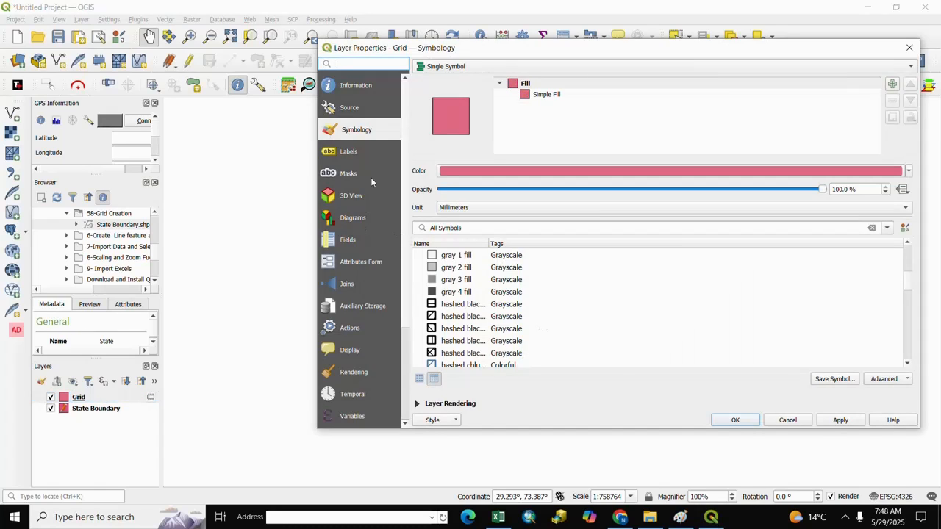
{"action": "scroll", "coordinate": [504, 297], "scroll_direction": "up", "scroll_amount": 1}
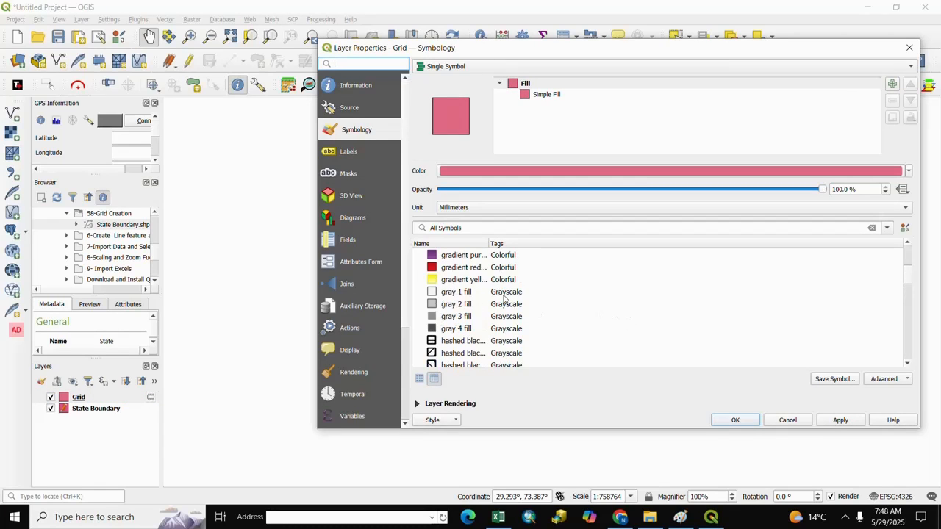
{"action": "scroll", "coordinate": [505, 297], "scroll_direction": "down", "scroll_amount": 3}
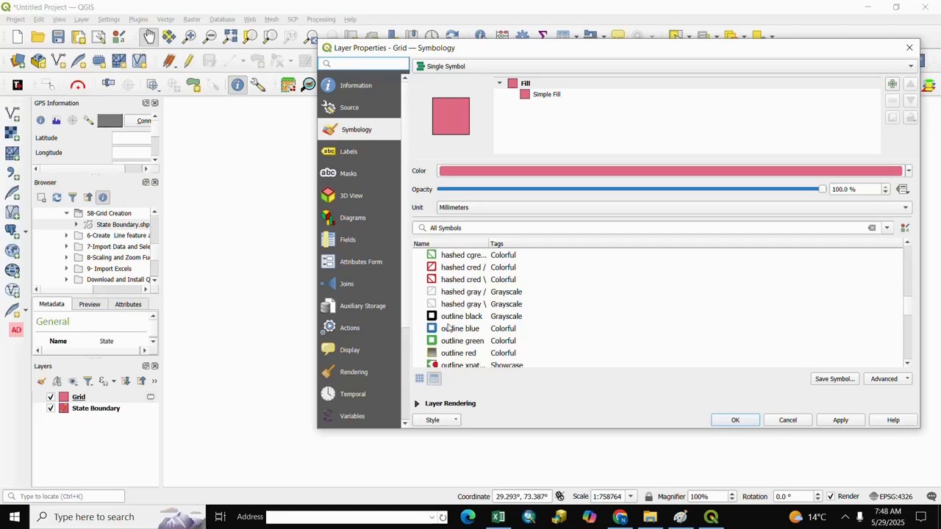
{"action": "left_click", "coordinate": [438, 330]}
{"action": "left_click", "coordinate": [839, 424]}
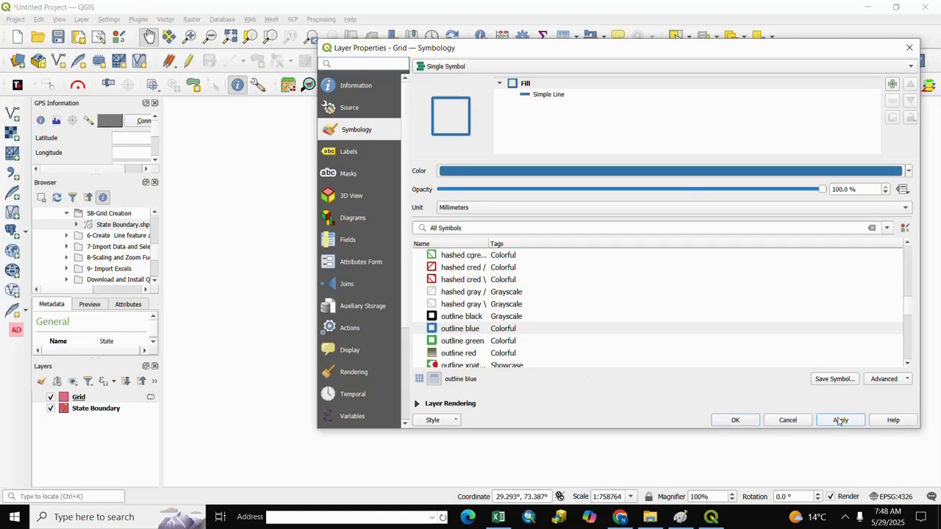
{"action": "left_click", "coordinate": [746, 421]}
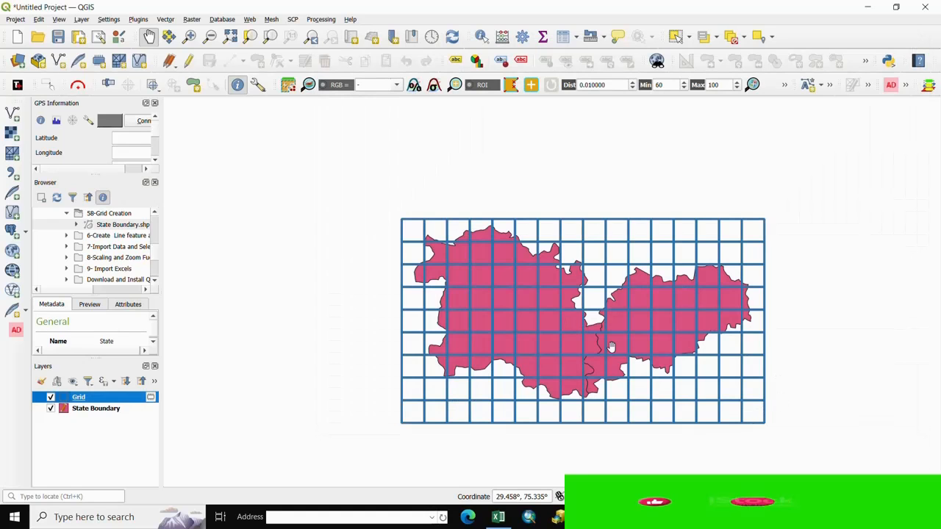
- Hide the Grid layer and make State Boundary the active layer
{"action": "left_click_drag", "start_coordinate": [606, 339], "coordinate": [576, 302]}
{"action": "scroll", "coordinate": [575, 301], "scroll_direction": "up", "scroll_amount": 1}
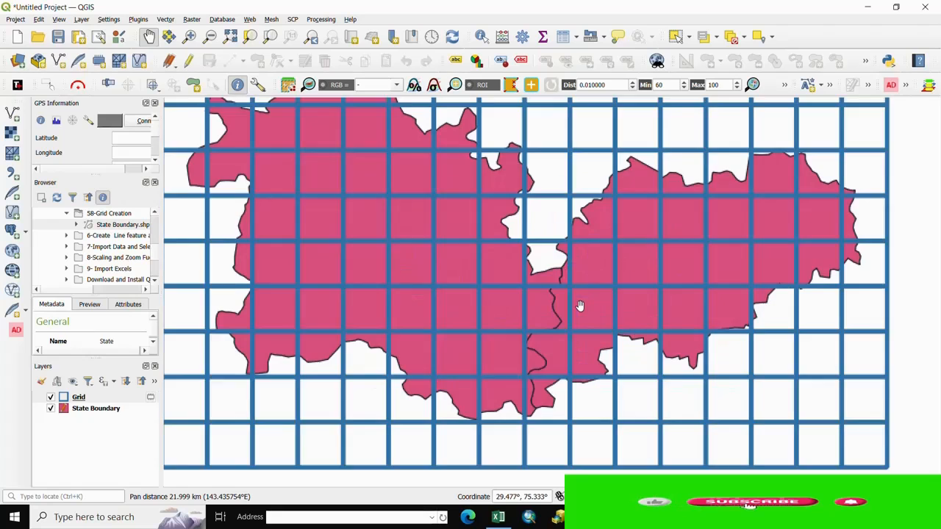
{"action": "scroll", "coordinate": [579, 305], "scroll_direction": "down", "scroll_amount": 1}
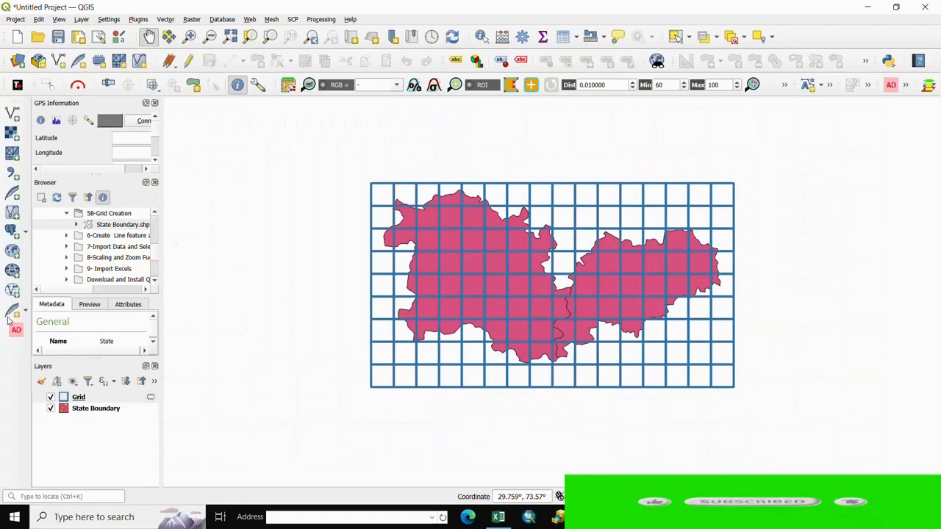
{"action": "left_click", "coordinate": [50, 398]}
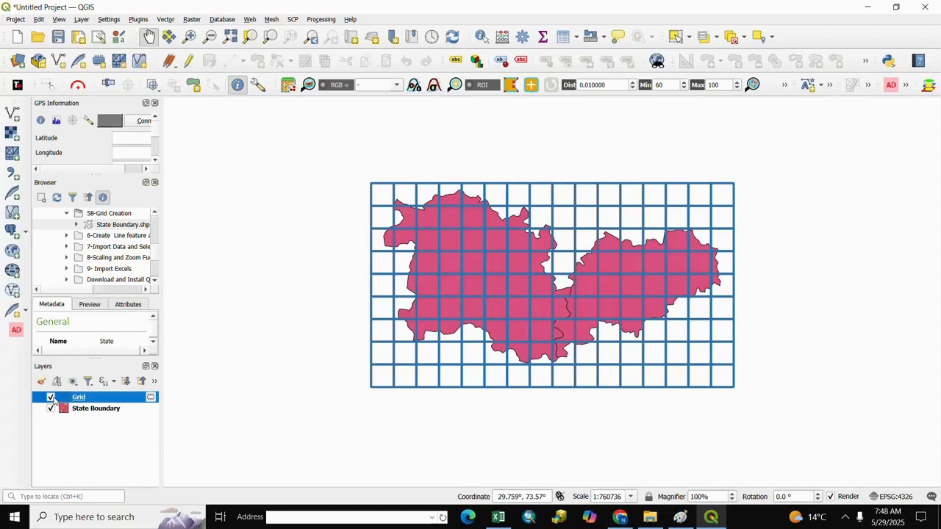
{"action": "left_click", "coordinate": [95, 409]}
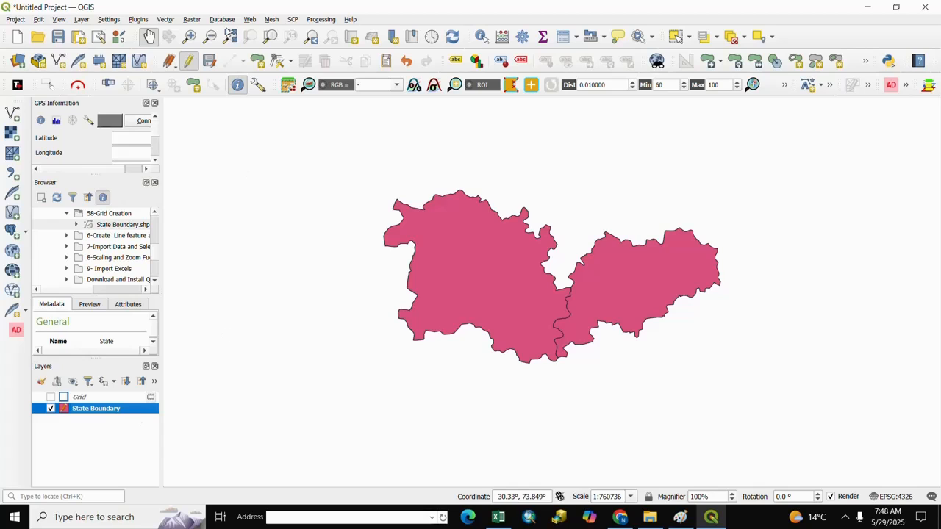
{"action": "left_click_drag", "start_coordinate": [657, 297], "coordinate": [626, 295]}
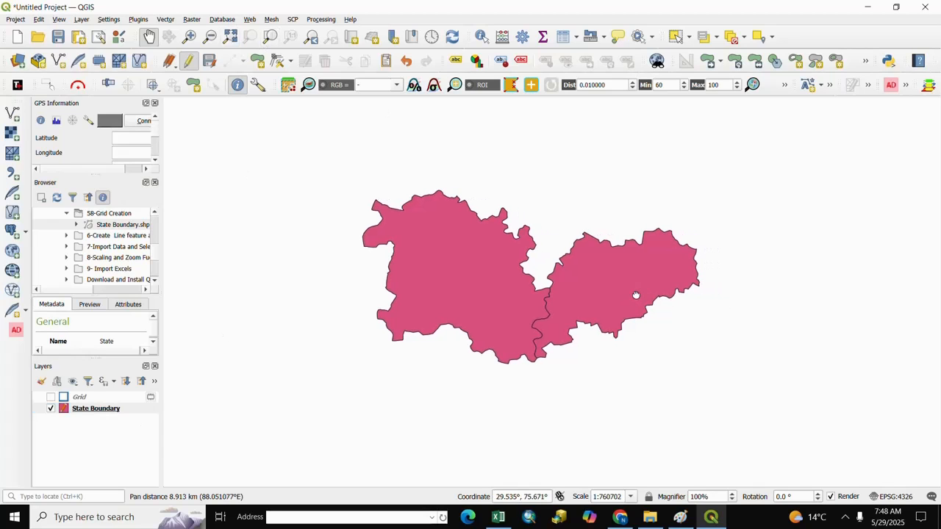
{"action": "scroll", "coordinate": [617, 294], "scroll_direction": "down", "scroll_amount": 1}
{"action": "scroll", "coordinate": [617, 294], "scroll_direction": "up", "scroll_amount": 1}
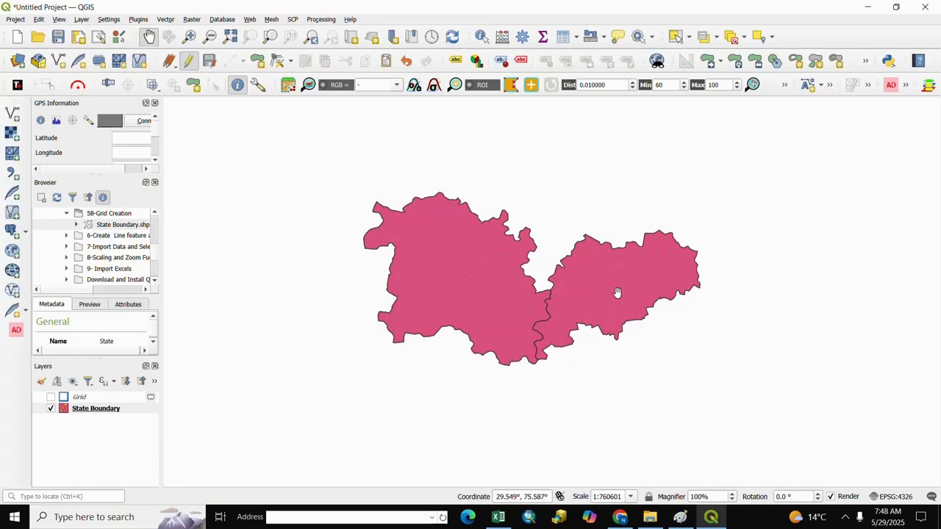
- Start the Create Grid tool for a second grid and choose Rectangle (Polygon) as its grid type
{"action": "left_click", "coordinate": [164, 21]}
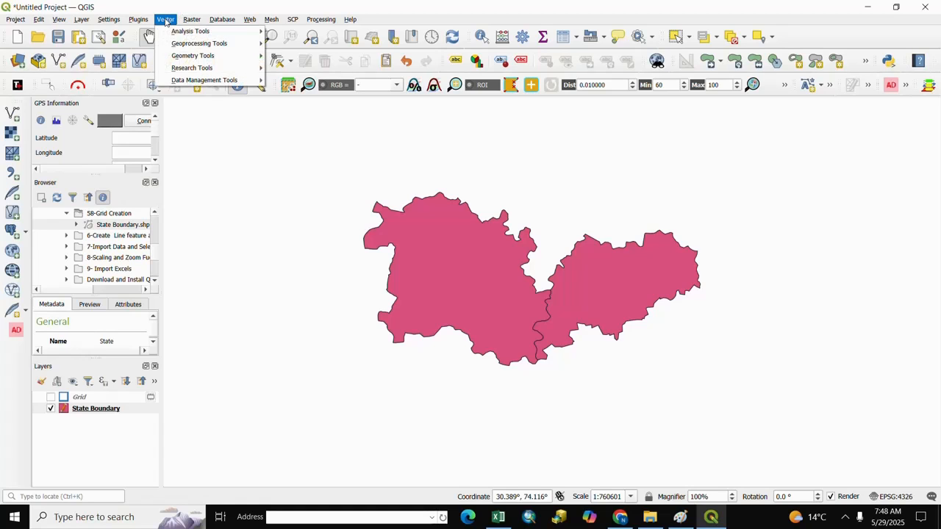
{"action": "mouse_move", "coordinate": [181, 68]}
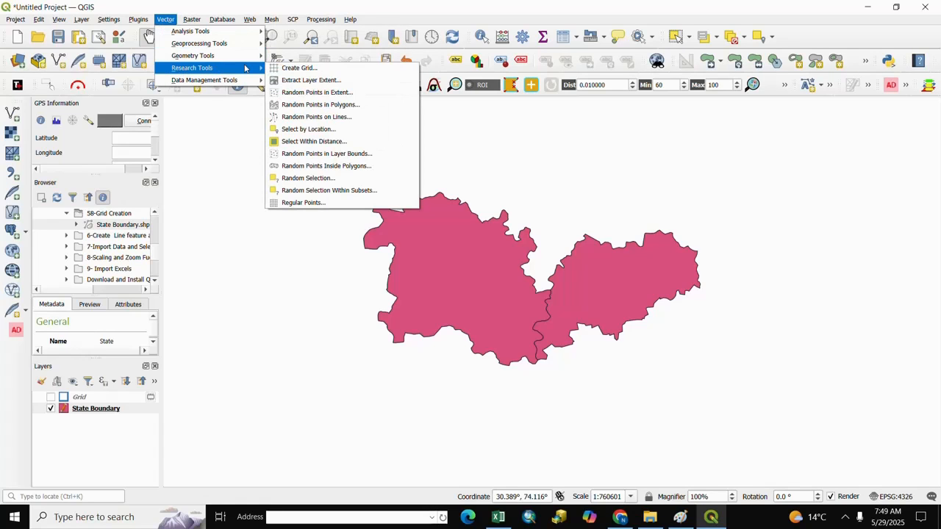
{"action": "left_click", "coordinate": [299, 69]}
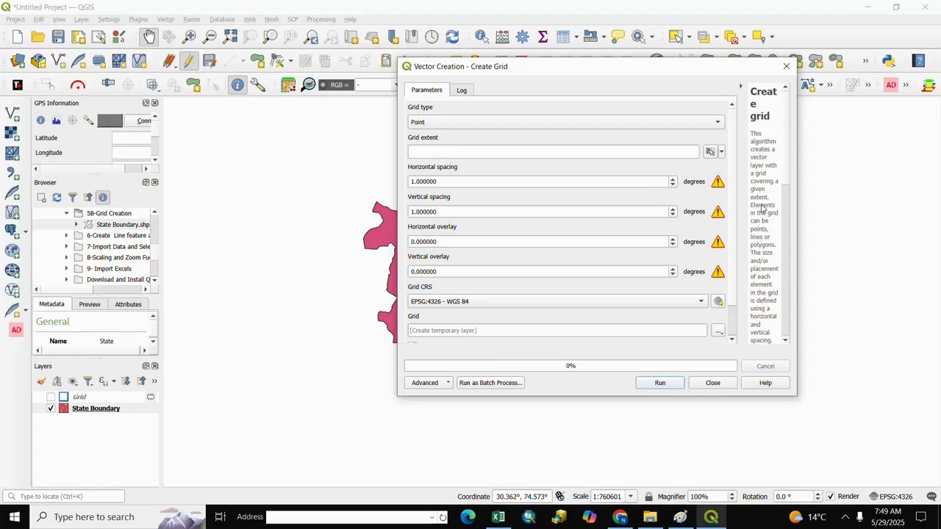
{"action": "left_click", "coordinate": [718, 124]}
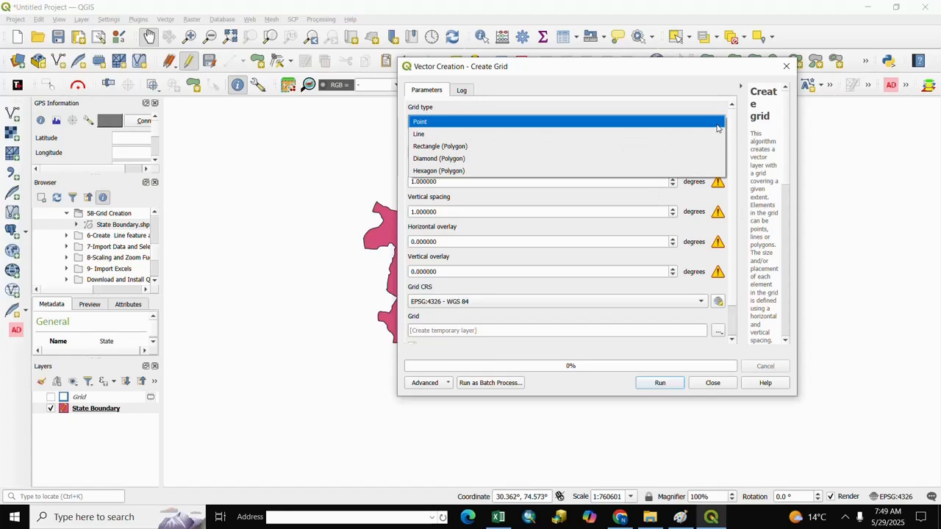
{"action": "left_click", "coordinate": [450, 147]}
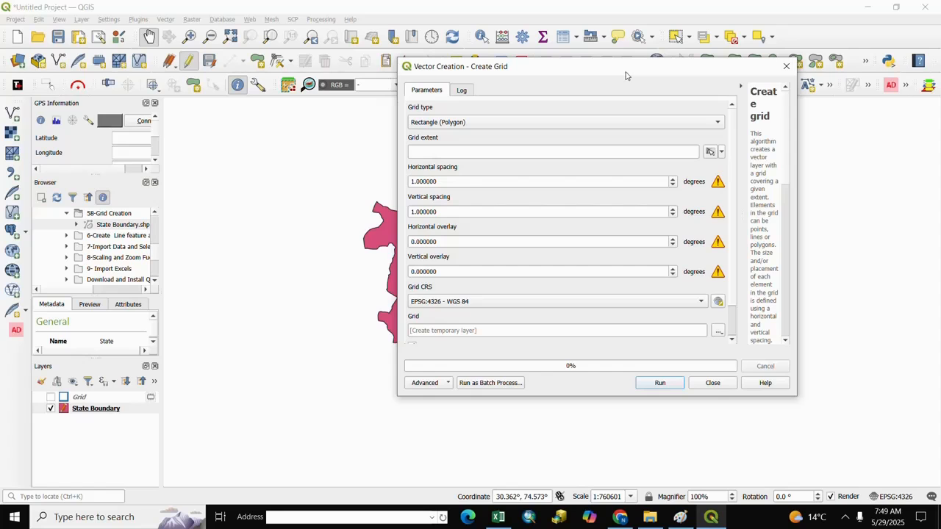
- Draw the grid extent on the map canvas around the eastern boundary polygon, about 75.17 to 76.05 by 29.15 to 30.09 degrees
{"action": "left_click_drag", "start_coordinate": [623, 68], "coordinate": [335, 96]}
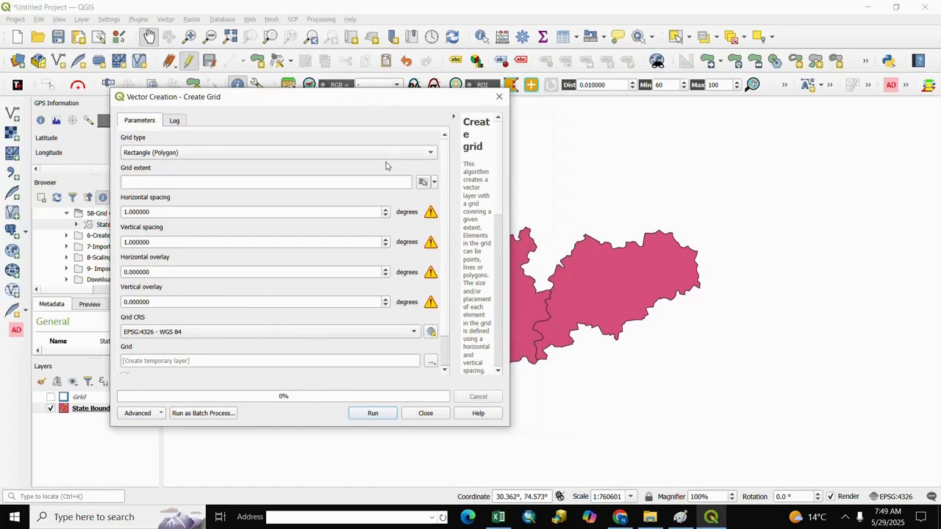
{"action": "left_click", "coordinate": [434, 182]}
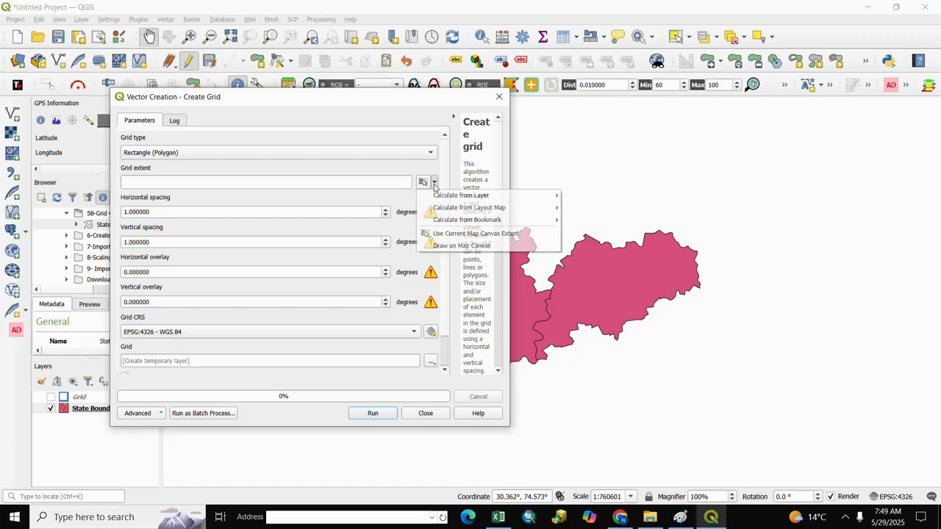
{"action": "left_click", "coordinate": [441, 246]}
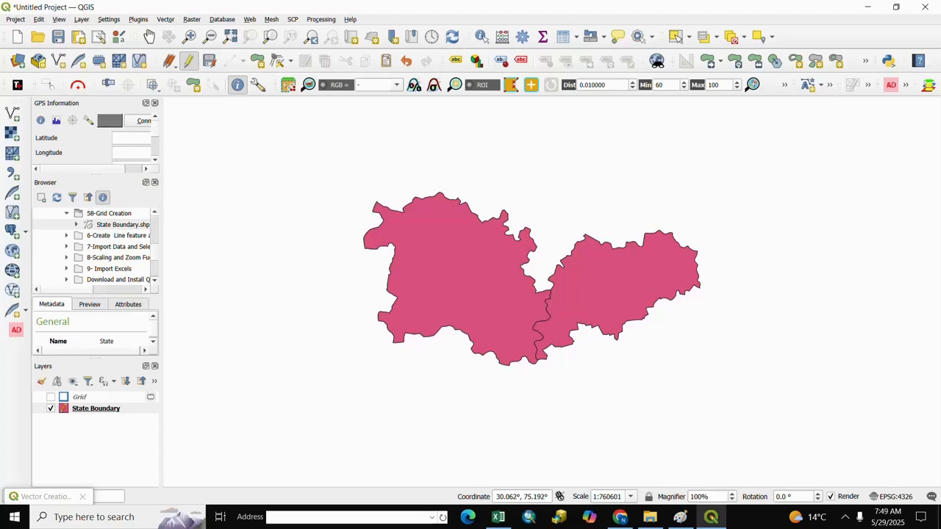
{"action": "left_click_drag", "start_coordinate": [523, 169], "coordinate": [721, 384]}
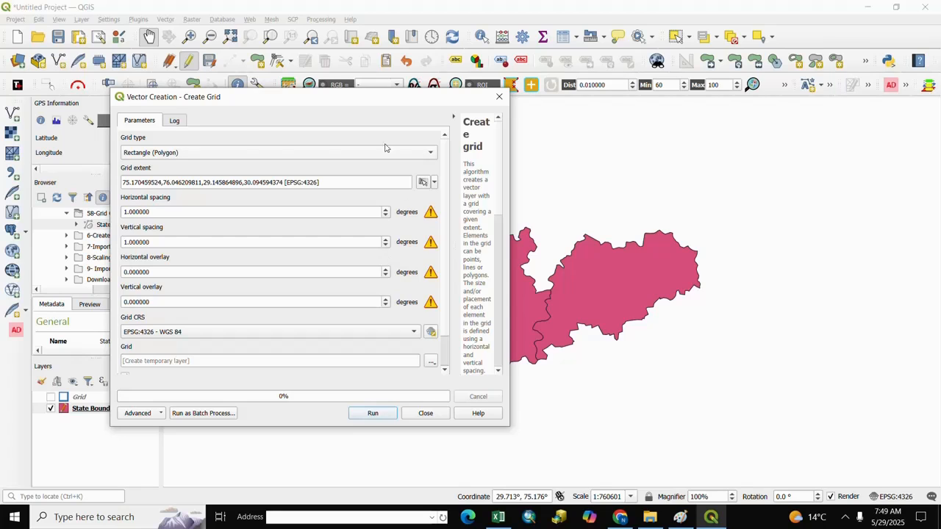
{"action": "left_click_drag", "start_coordinate": [309, 102], "coordinate": [382, 115]}
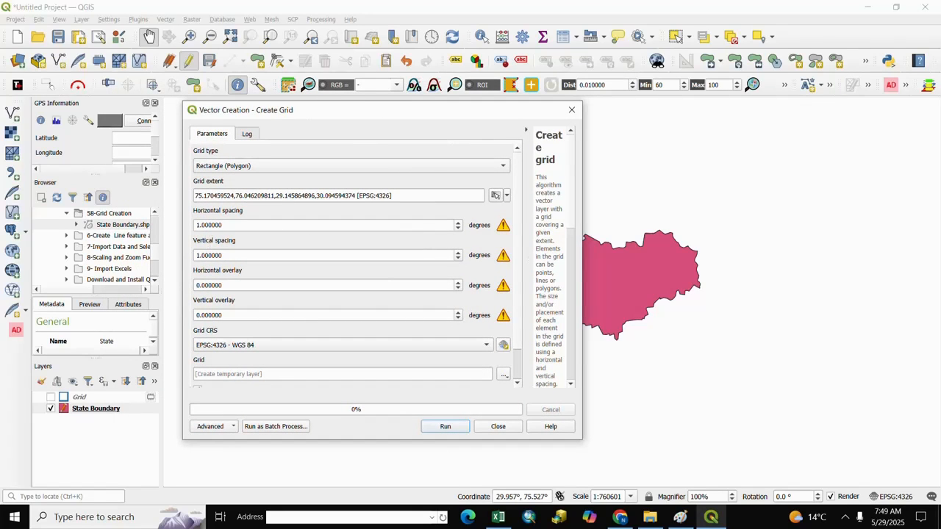
- Set the horizontal and vertical spacing to 0.1 degrees, run the rectangle grid over the drawn extent as a temporary layer and close the tool
{"action": "left_click", "coordinate": [196, 225]}
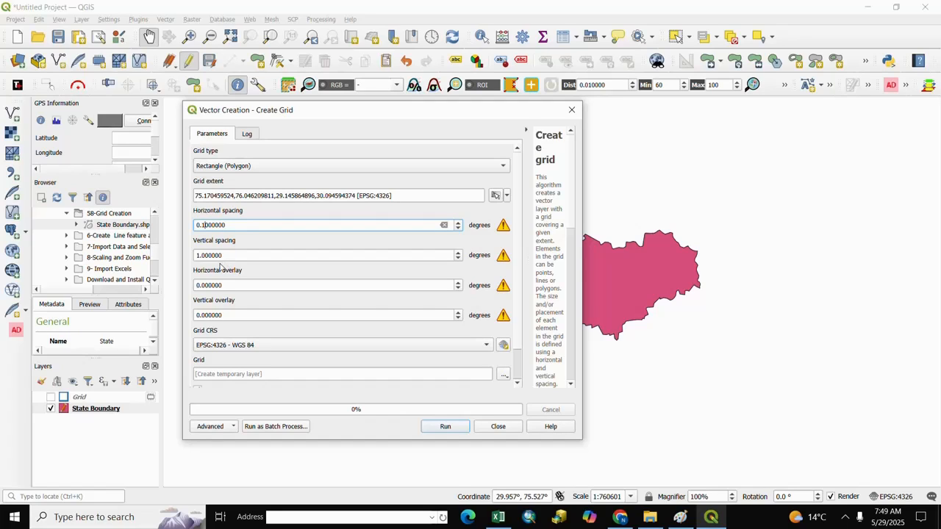
{"action": "left_click", "coordinate": [198, 255]}
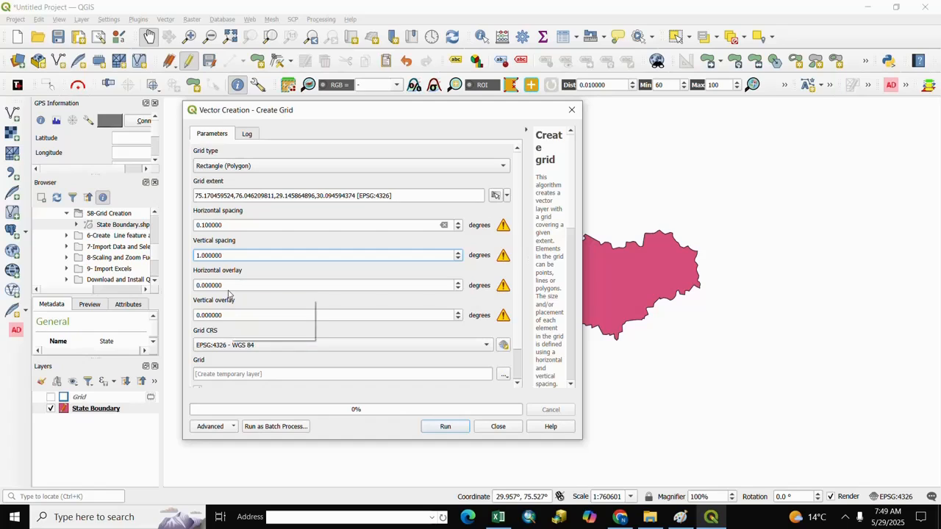
{"action": "key", "text": "BackSpace"}
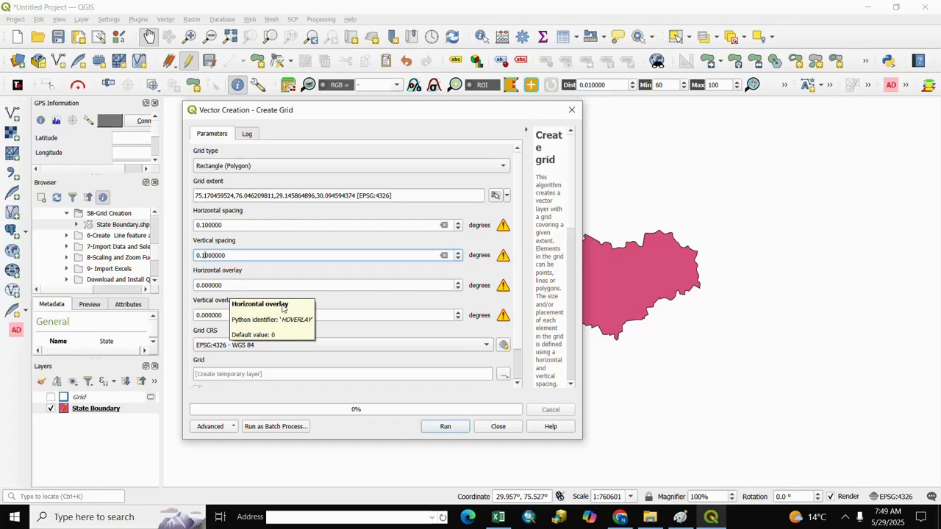
{"action": "left_click_drag", "start_coordinate": [410, 115], "coordinate": [438, 81]}
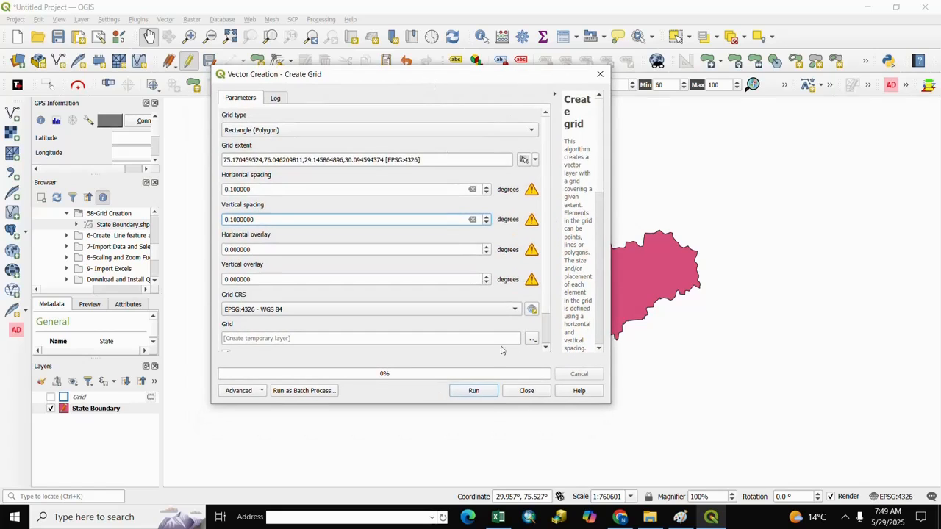
{"action": "left_click", "coordinate": [474, 393]}
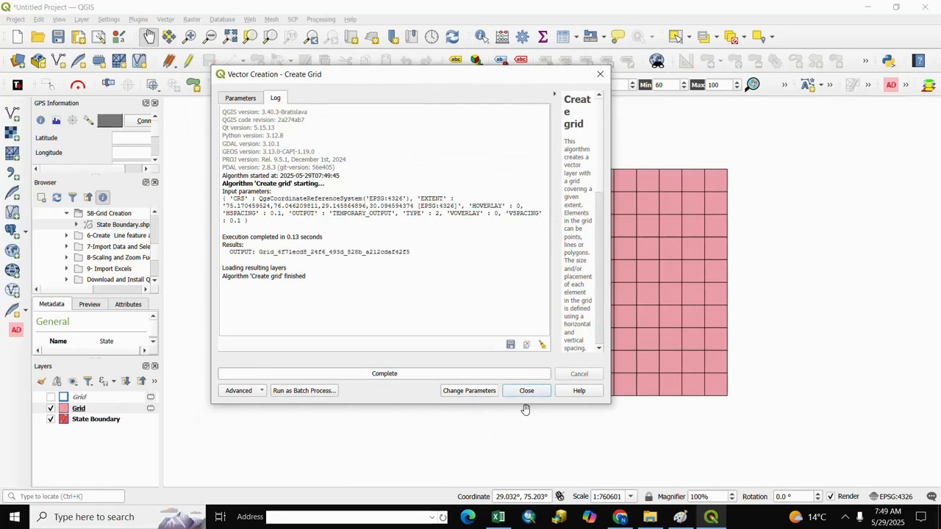
{"action": "left_click", "coordinate": [525, 390]}
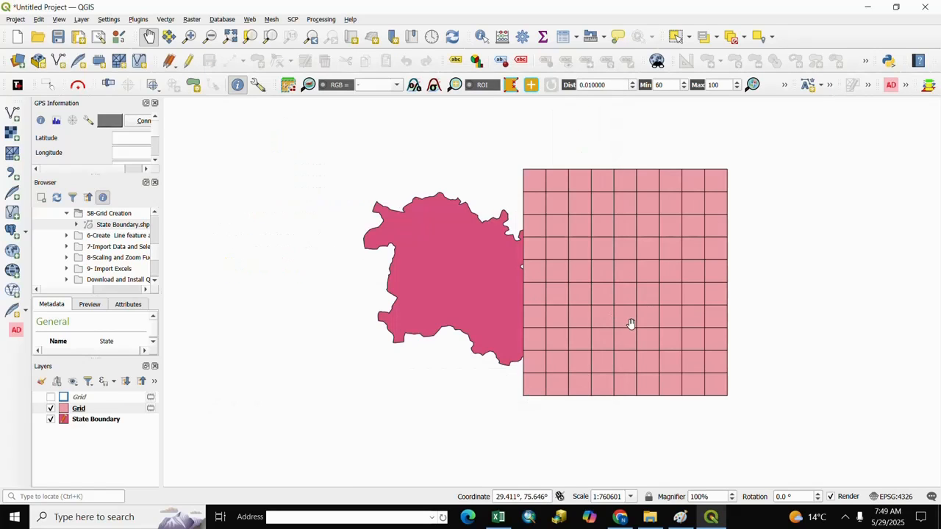
- Hide the filled rectangle Grid layer and make State Boundary the active layer
{"action": "left_click_drag", "start_coordinate": [640, 323], "coordinate": [599, 303]}
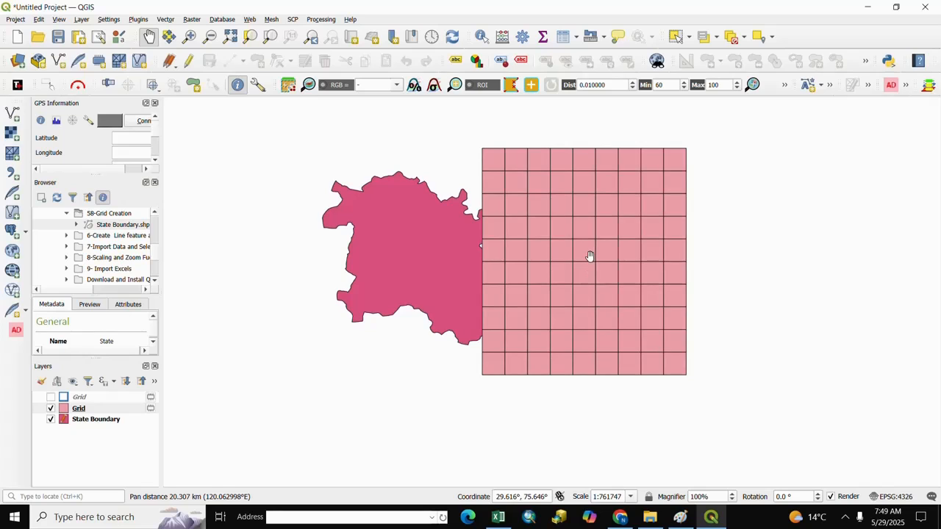
{"action": "scroll", "coordinate": [553, 256], "scroll_direction": "up", "scroll_amount": 1}
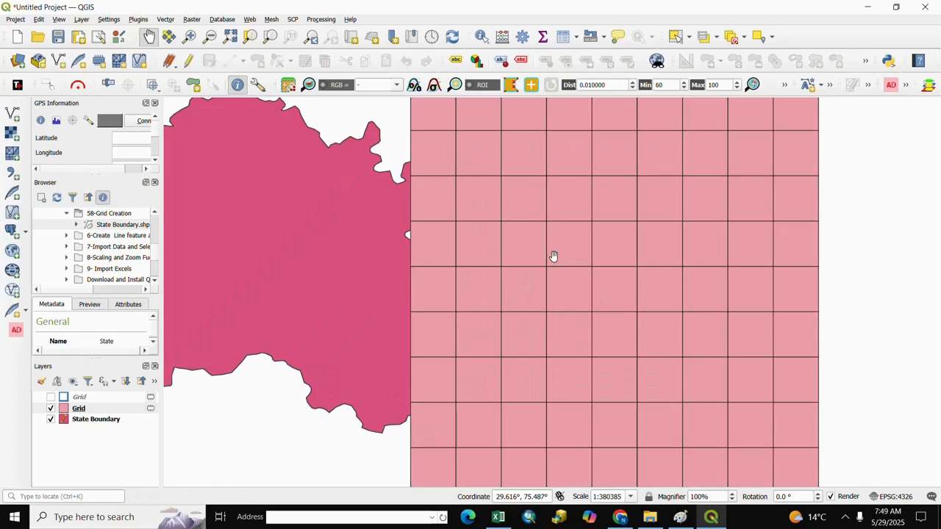
{"action": "scroll", "coordinate": [554, 256], "scroll_direction": "down", "scroll_amount": 1}
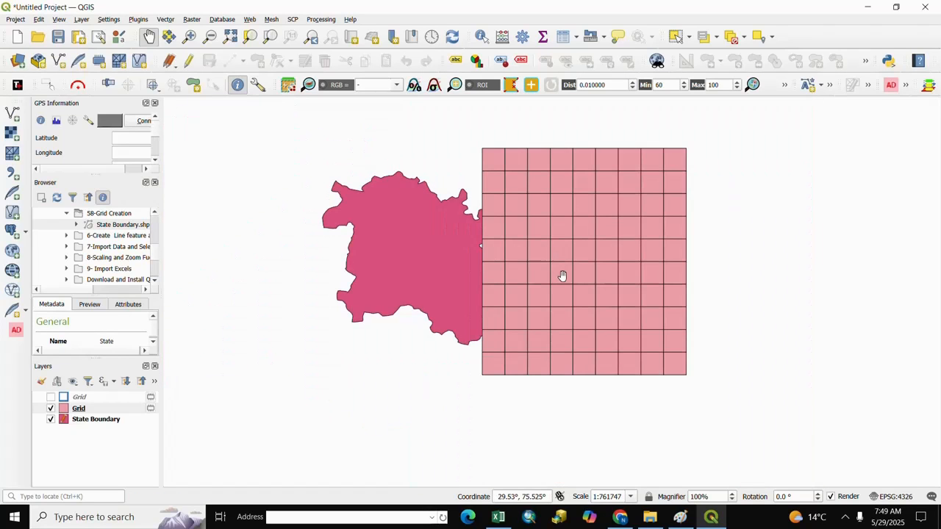
{"action": "left_click", "coordinate": [51, 408]}
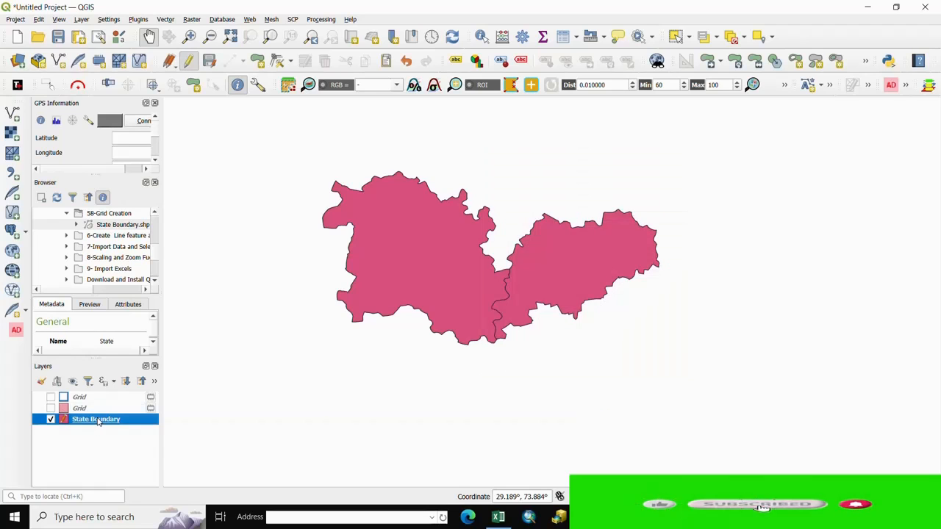
- Start the Create Grid tool for a third grid and keep Point as its grid type
{"action": "left_click", "coordinate": [166, 19]}
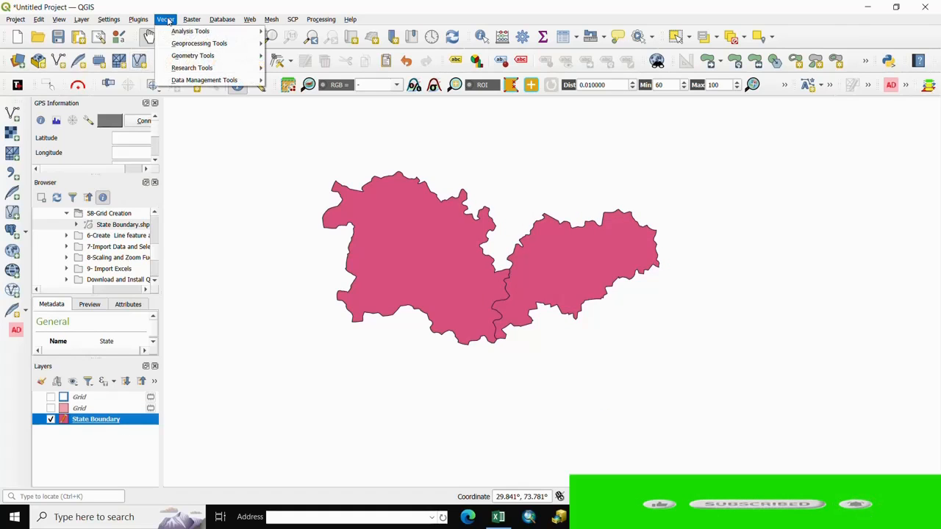
{"action": "mouse_move", "coordinate": [214, 68]}
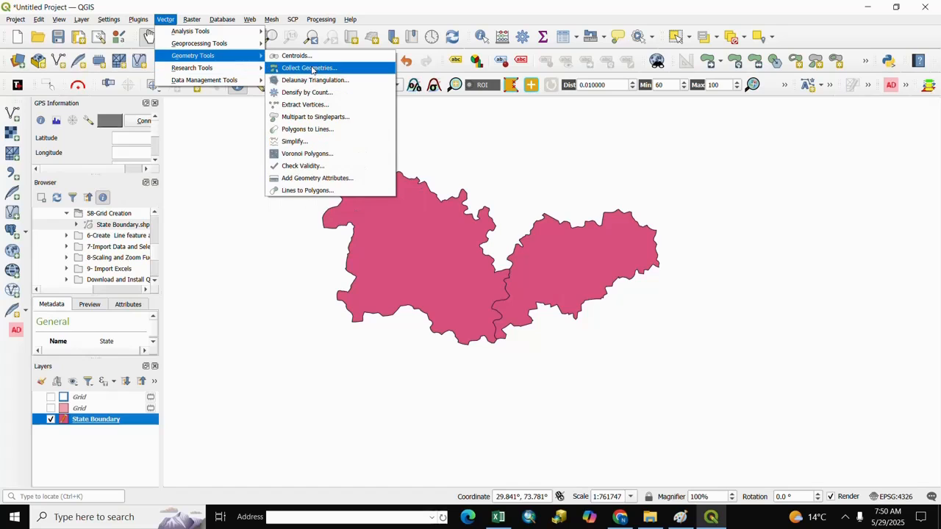
{"action": "left_click", "coordinate": [311, 70]}
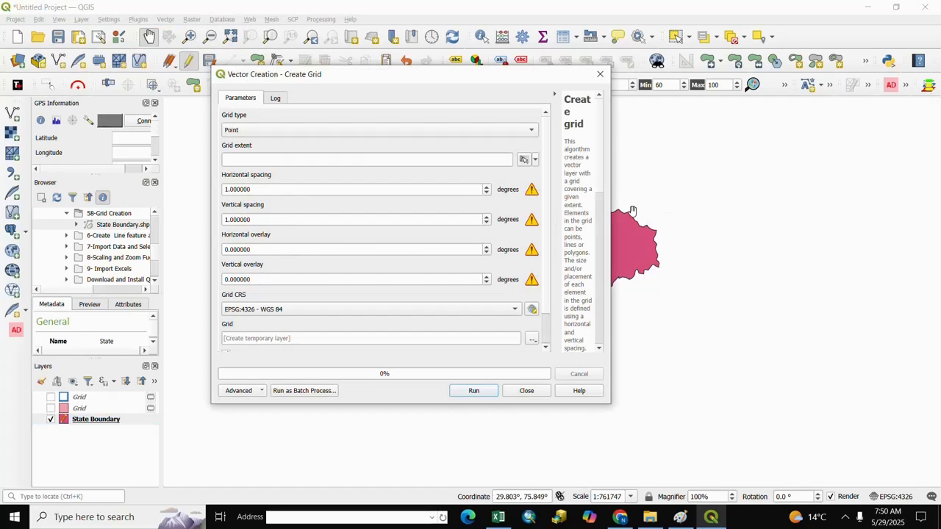
{"action": "left_click", "coordinate": [534, 130]}
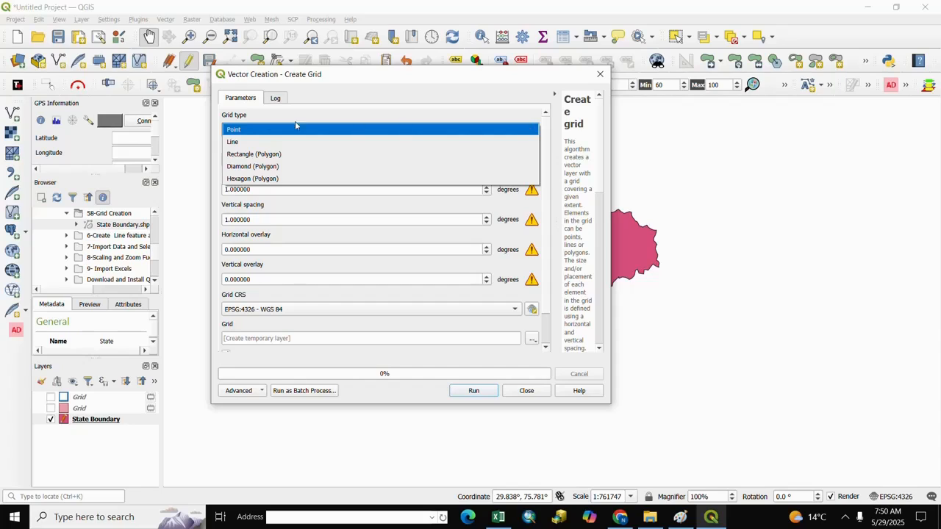
{"action": "left_click", "coordinate": [236, 131]}
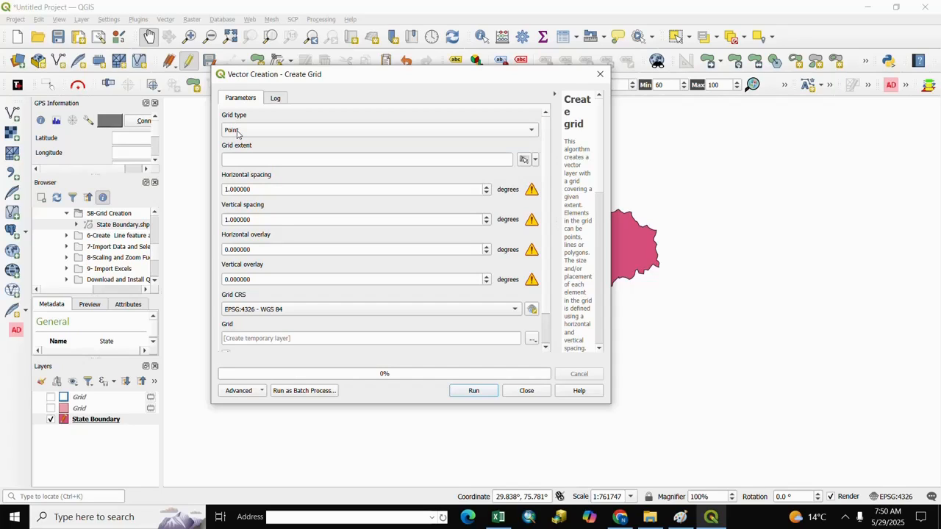
- Draw the point grid's extent on the map canvas around the western boundary polygon, about 74.35 to 75.32 by 29.06 to 30.21 degrees
{"action": "left_click", "coordinate": [535, 161]}
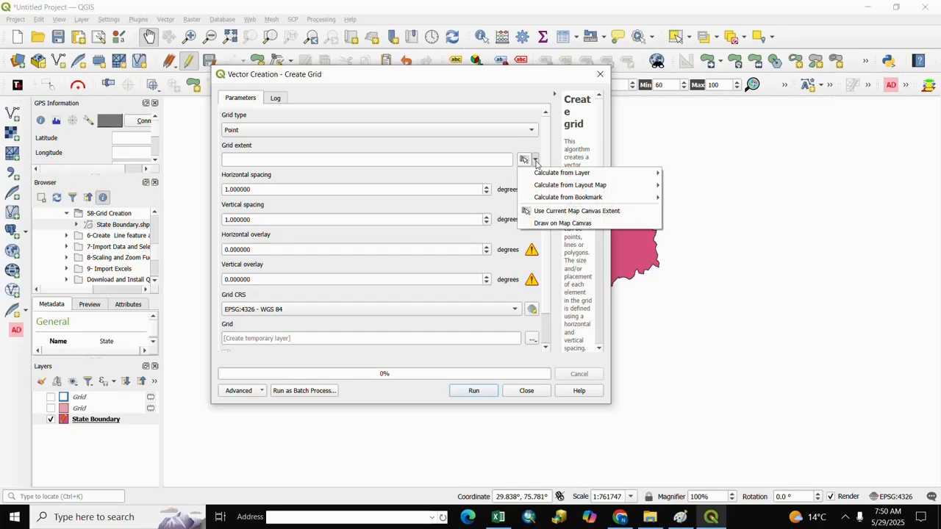
{"action": "mouse_move", "coordinate": [552, 174]}
{"action": "left_click", "coordinate": [563, 223]}
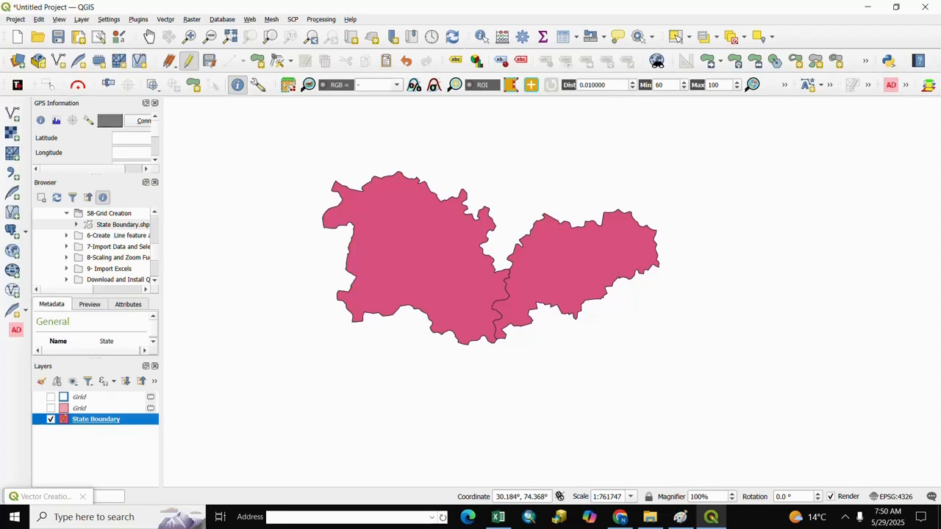
{"action": "left_click_drag", "start_coordinate": [295, 122], "coordinate": [516, 386]}
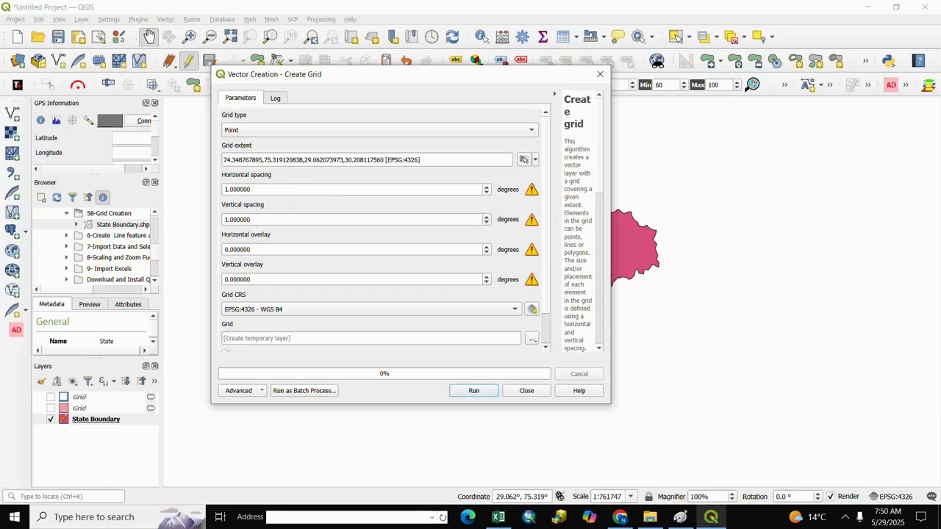
- Set both spacings of the point grid to 0.1 degrees, create it as a temporary layer and close the tool
{"action": "left_click", "coordinate": [226, 189]}
{"action": "key", "text": "BackSpace"}
{"action": "key", "text": "BackSpace"}
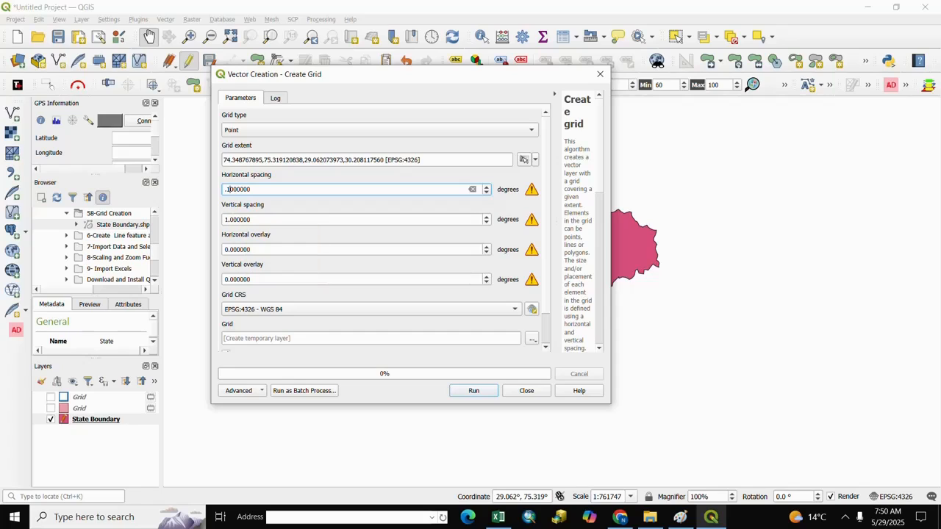
{"action": "left_click", "coordinate": [228, 219]}
{"action": "key", "text": "BackSpace"}
{"action": "key", "text": "BackSpace"}
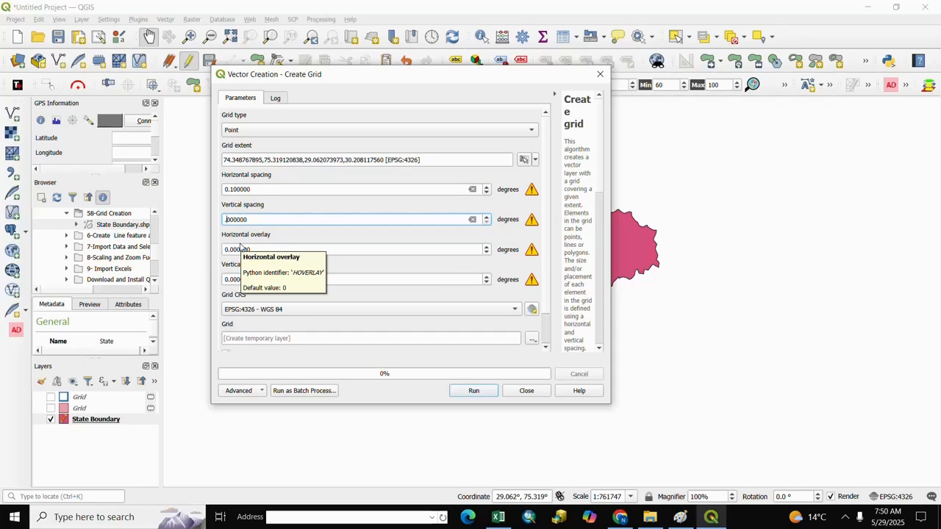
{"action": "left_click", "coordinate": [471, 391]}
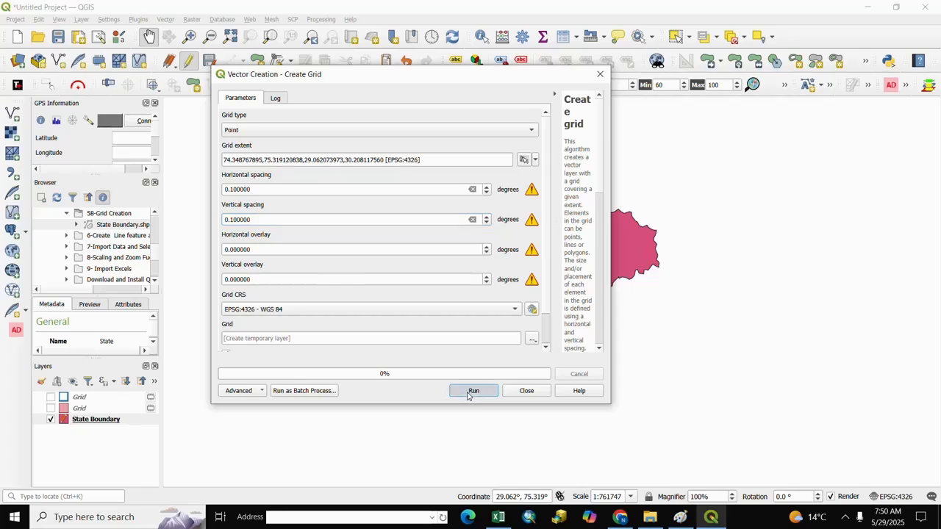
{"action": "left_click", "coordinate": [526, 391]}
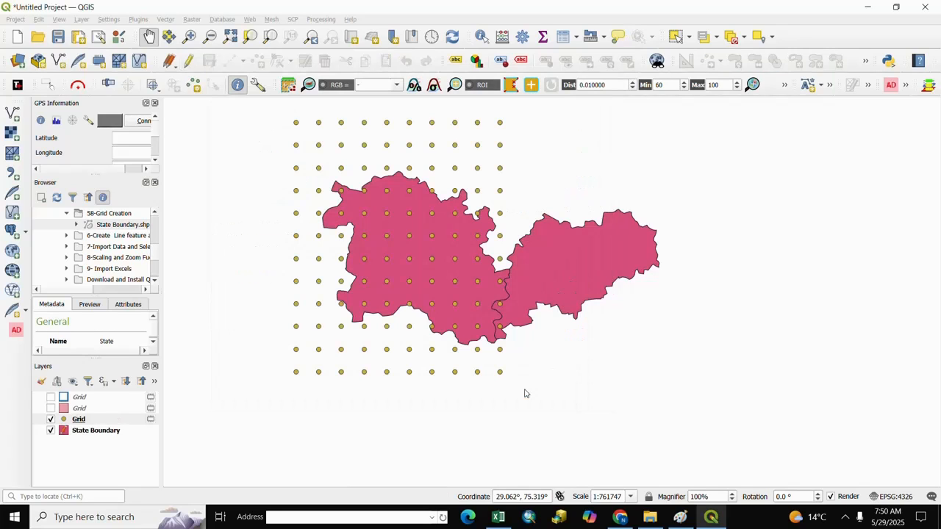
{"action": "left_click_drag", "start_coordinate": [482, 275], "coordinate": [480, 296]}
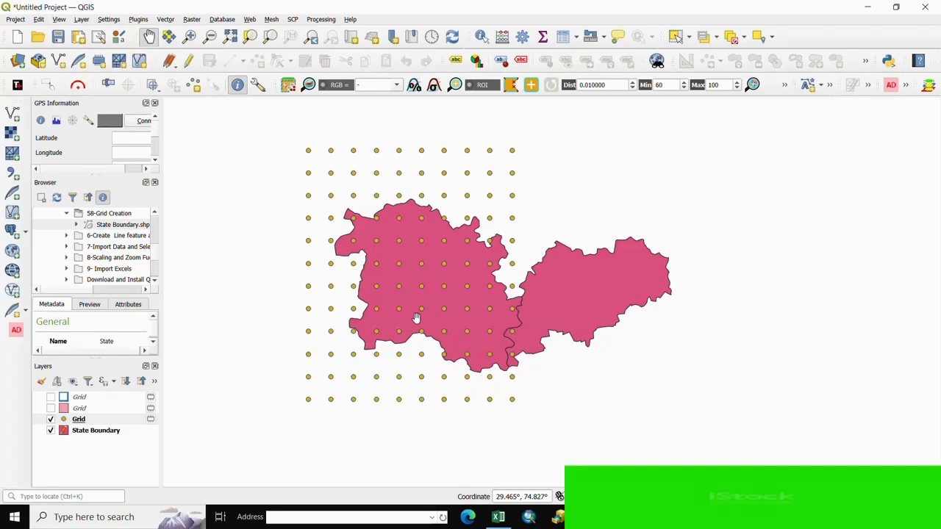
{"action": "left_click_drag", "start_coordinate": [419, 316], "coordinate": [437, 324]}
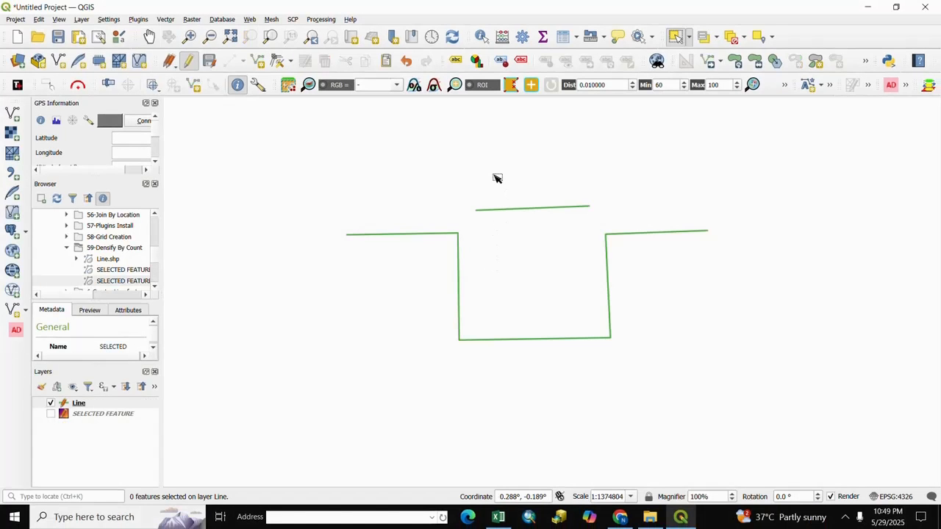
{"action": "left_click_drag", "start_coordinate": [491, 177], "coordinate": [548, 236]}
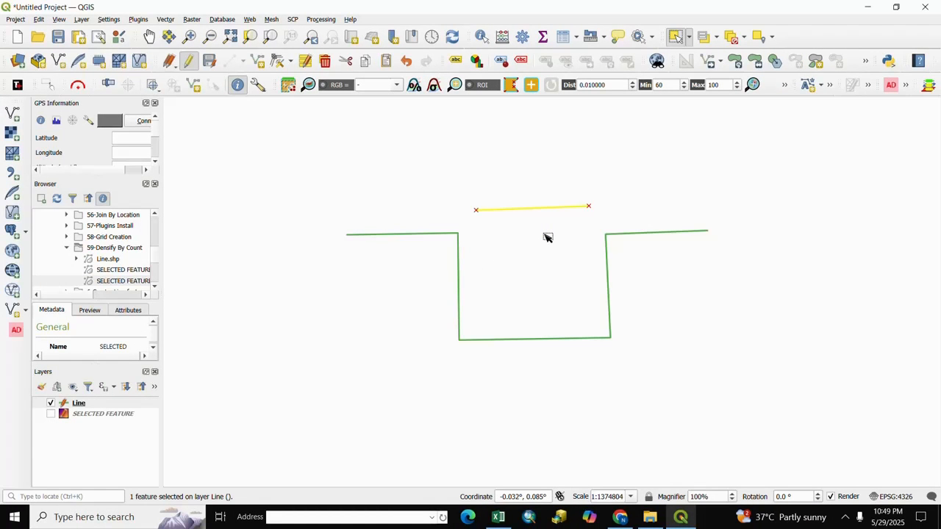
{"action": "left_click_drag", "start_coordinate": [406, 243], "coordinate": [636, 352]}
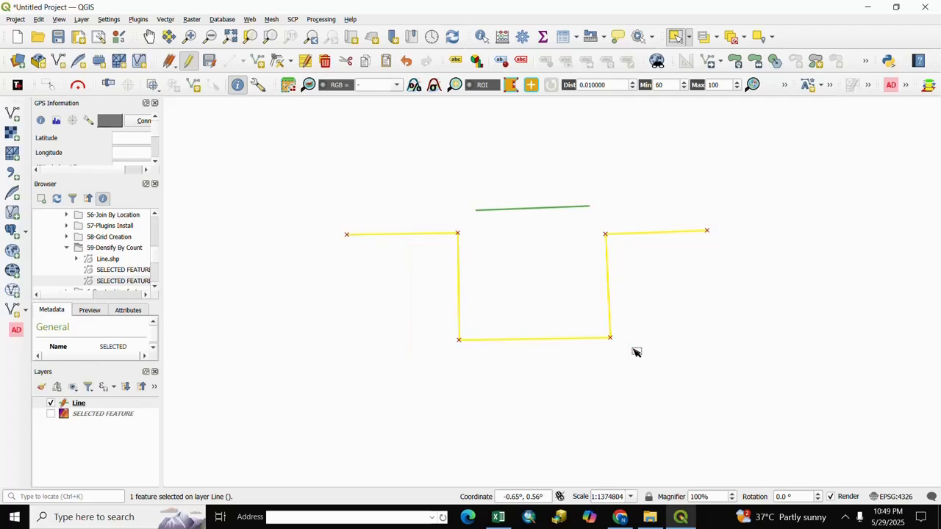
{"action": "left_click", "coordinate": [531, 272]}
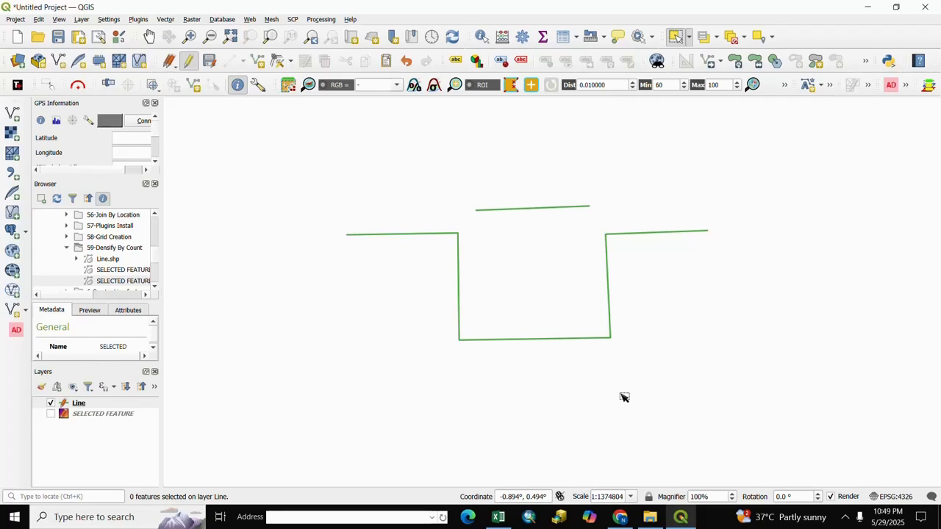
- Select the short upper line of the Line layer and run Densify by Count on selected features only, adding 3 vertices as a temporary layer
{"action": "left_click_drag", "start_coordinate": [532, 205], "coordinate": [594, 261]}
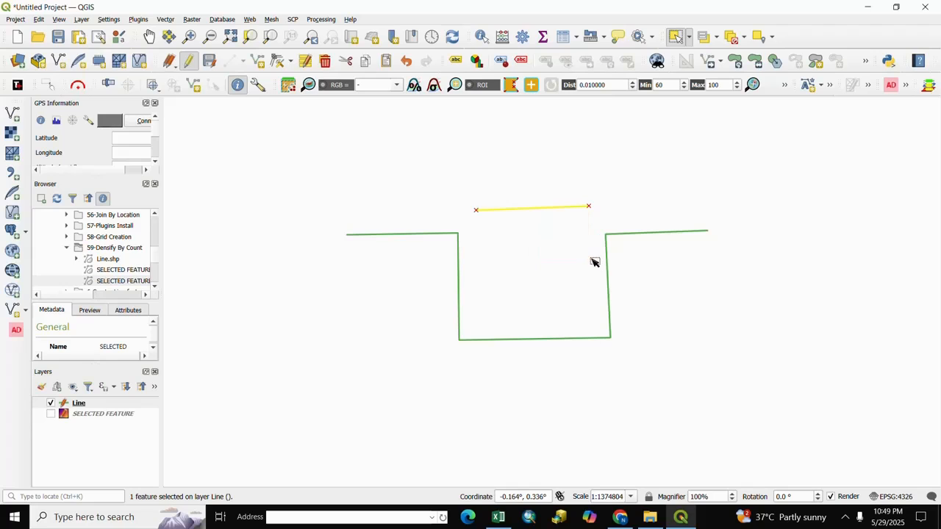
{"action": "left_click", "coordinate": [166, 20]}
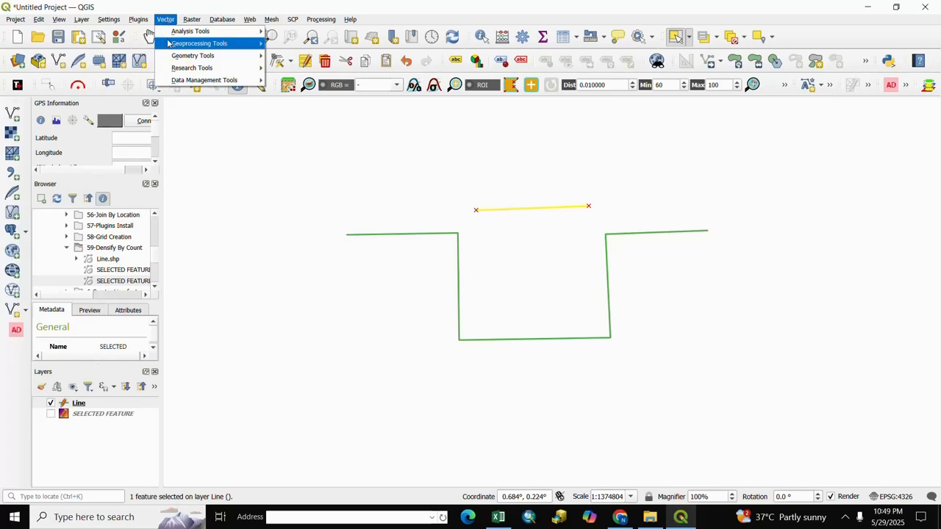
{"action": "mouse_move", "coordinate": [189, 55]}
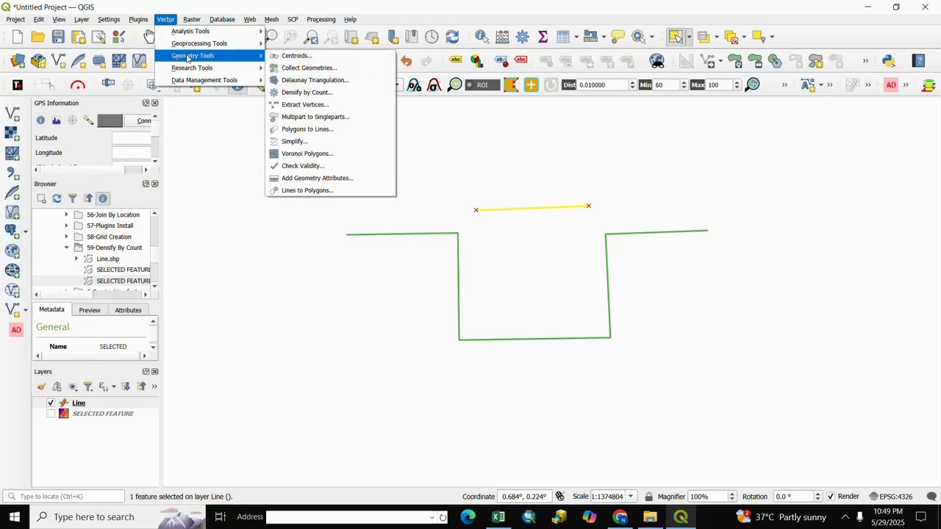
{"action": "left_click", "coordinate": [319, 94]}
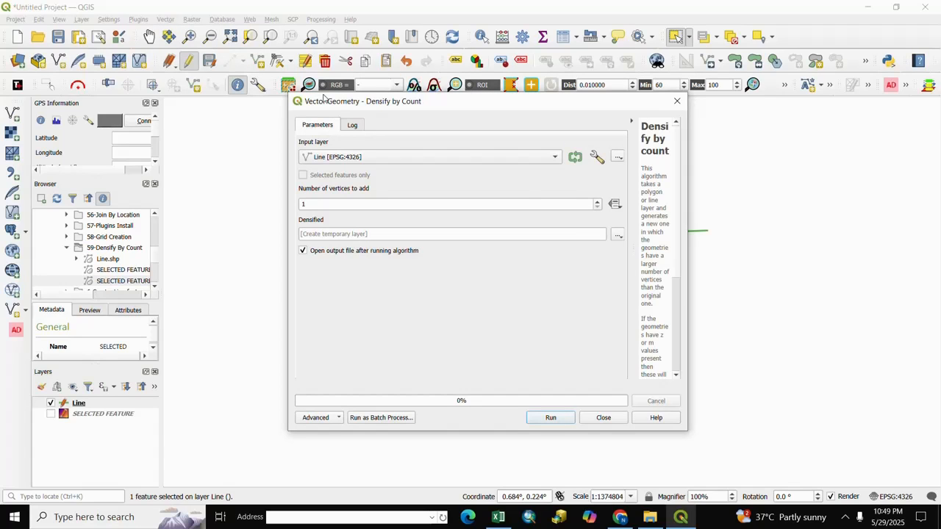
{"action": "left_click", "coordinate": [555, 158]}
{"action": "left_click", "coordinate": [352, 157]}
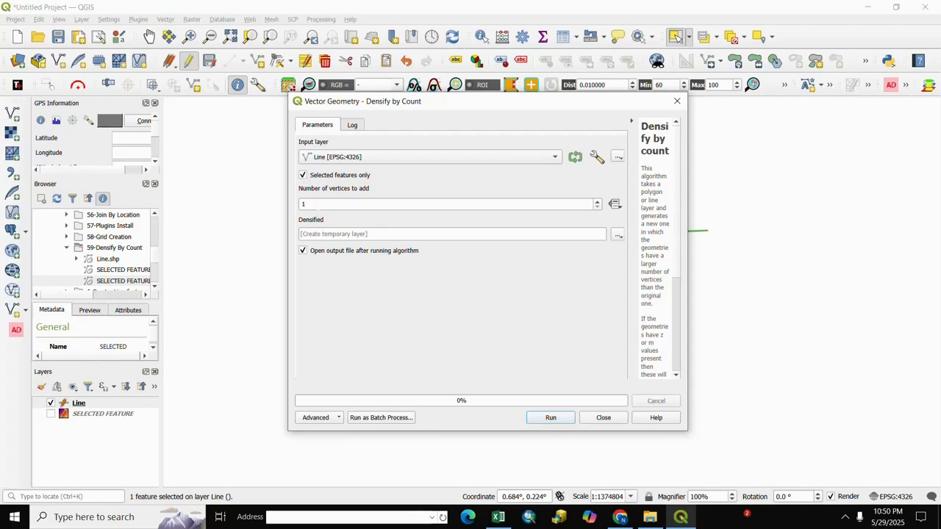
{"action": "left_click_drag", "start_coordinate": [318, 205], "coordinate": [302, 205]}
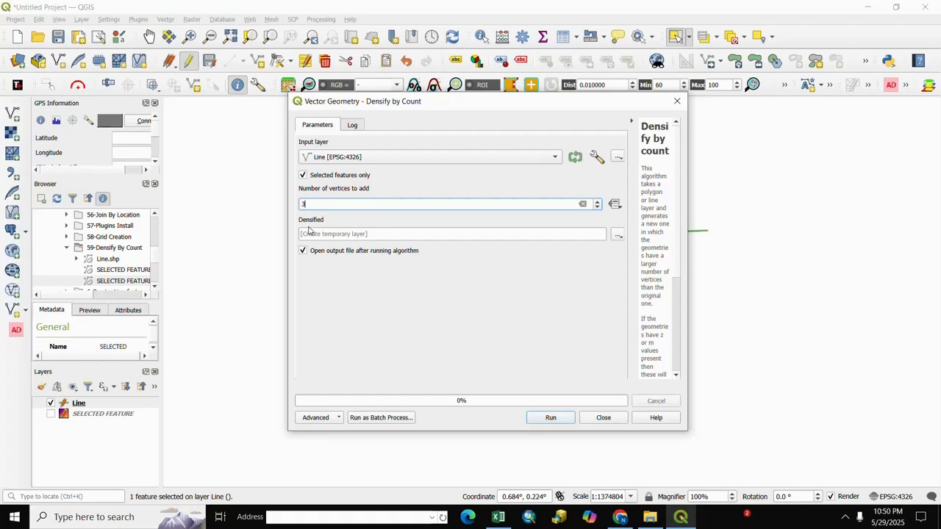
{"action": "left_click", "coordinate": [536, 420]}
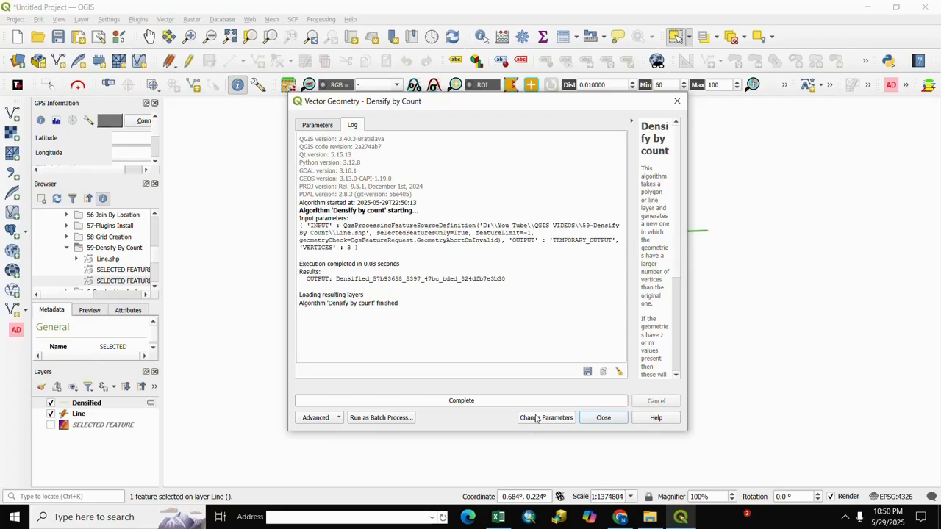
{"action": "left_click", "coordinate": [603, 417]}
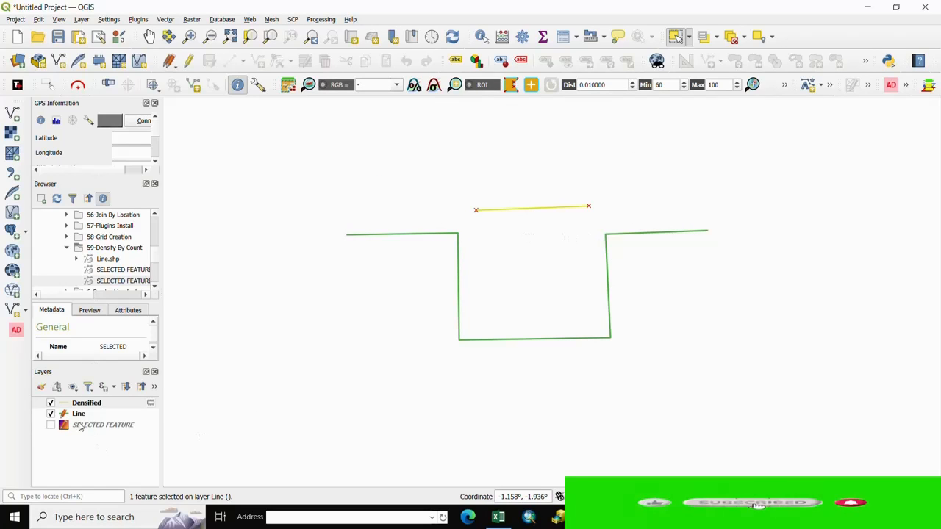
- Hide the Line layer, enable editing on the Densified layer and select its line to inspect the vertices
{"action": "left_click", "coordinate": [50, 414]}
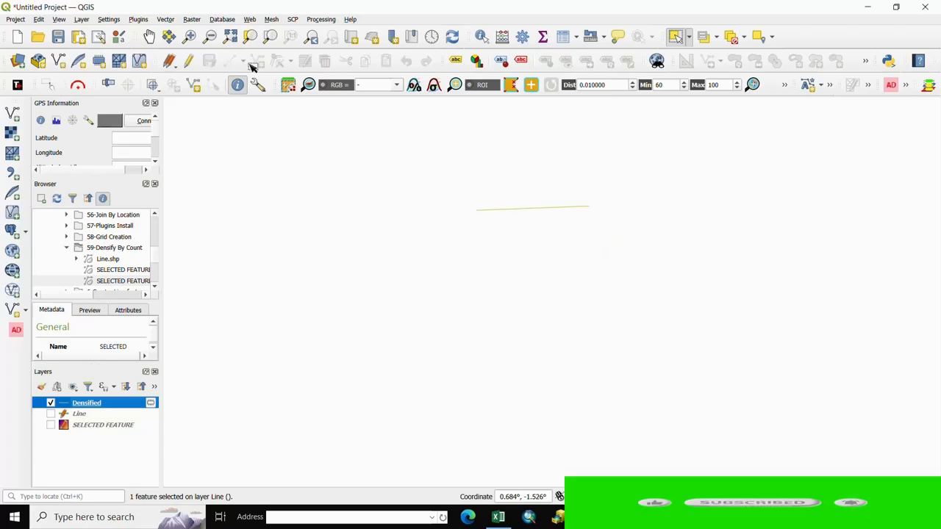
{"action": "left_click", "coordinate": [192, 60]}
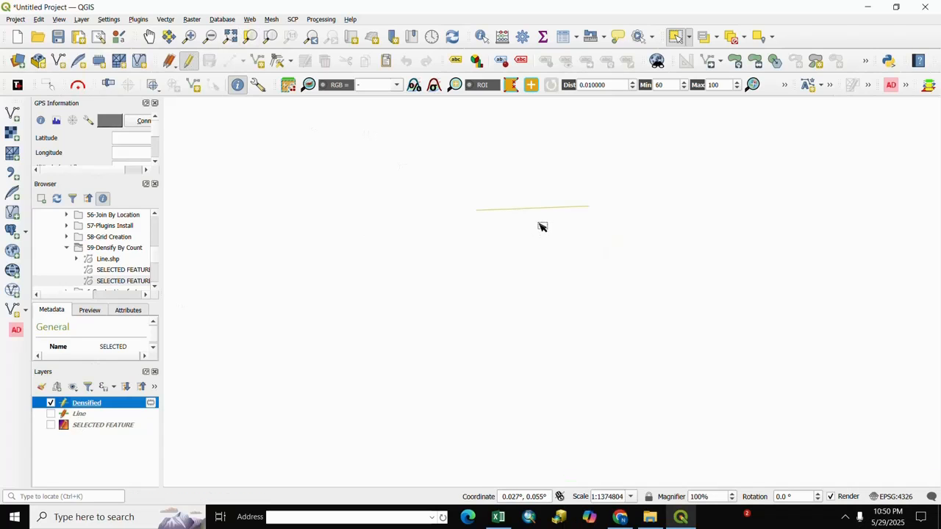
{"action": "scroll", "coordinate": [522, 191], "scroll_direction": "up", "scroll_amount": 3}
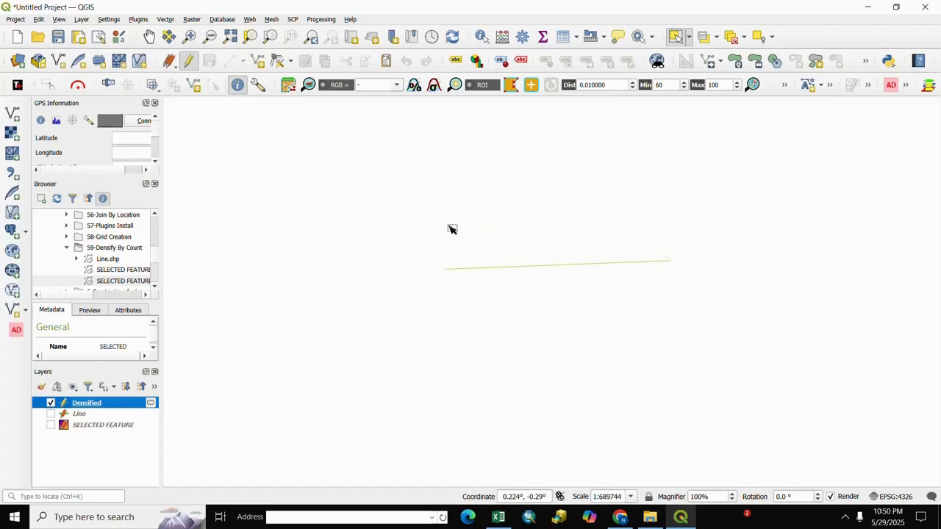
{"action": "left_click_drag", "start_coordinate": [414, 206], "coordinate": [706, 367]}
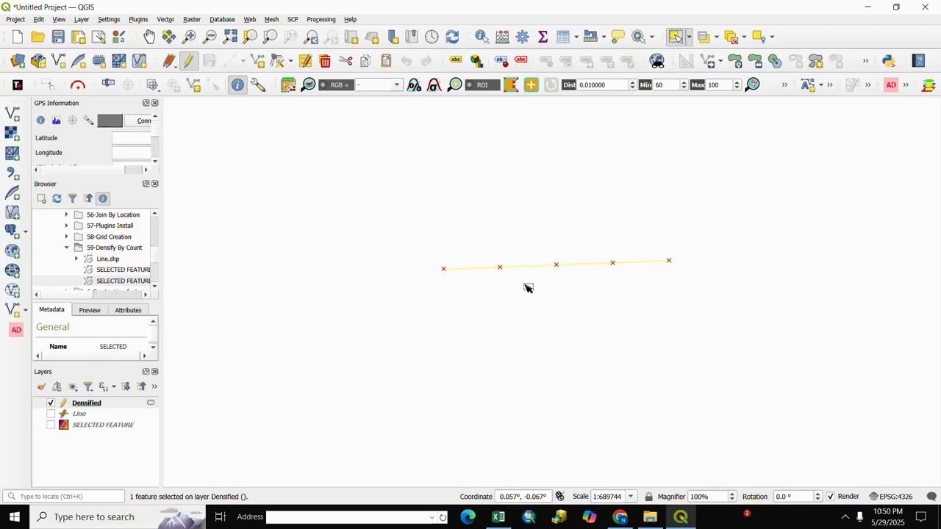
{"action": "left_click_drag", "start_coordinate": [488, 239], "coordinate": [638, 319]}
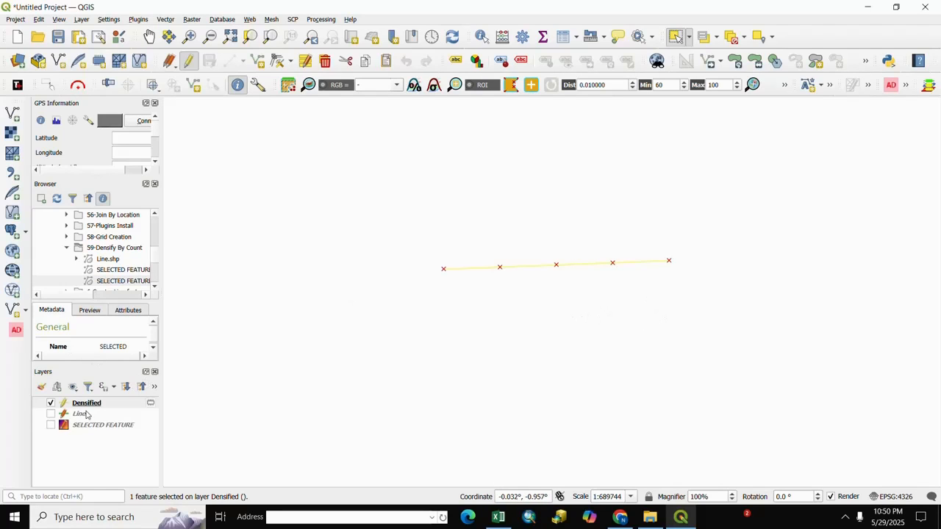
- Hide the Densified layer, show the Line layer as the active layer and select its U-shaped stepped line
{"action": "left_click", "coordinate": [50, 402]}
{"action": "left_click", "coordinate": [50, 414]}
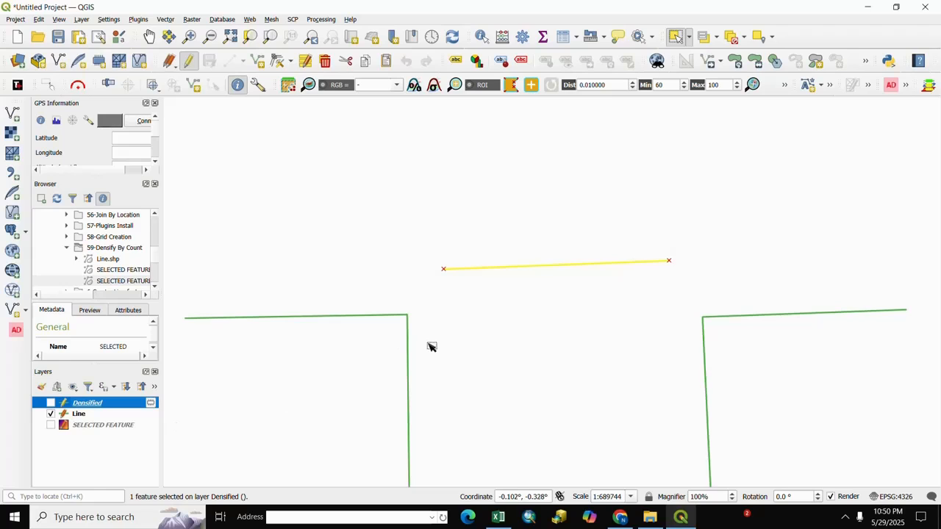
{"action": "scroll", "coordinate": [451, 332], "scroll_direction": "up", "scroll_amount": 1}
{"action": "scroll", "coordinate": [452, 331], "scroll_direction": "down", "scroll_amount": 3}
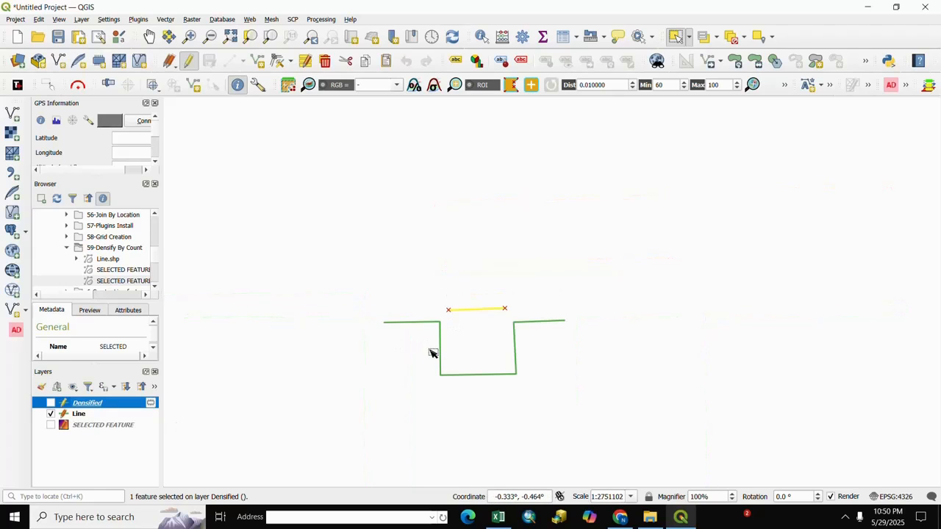
{"action": "left_click_drag", "start_coordinate": [416, 346], "coordinate": [587, 413]}
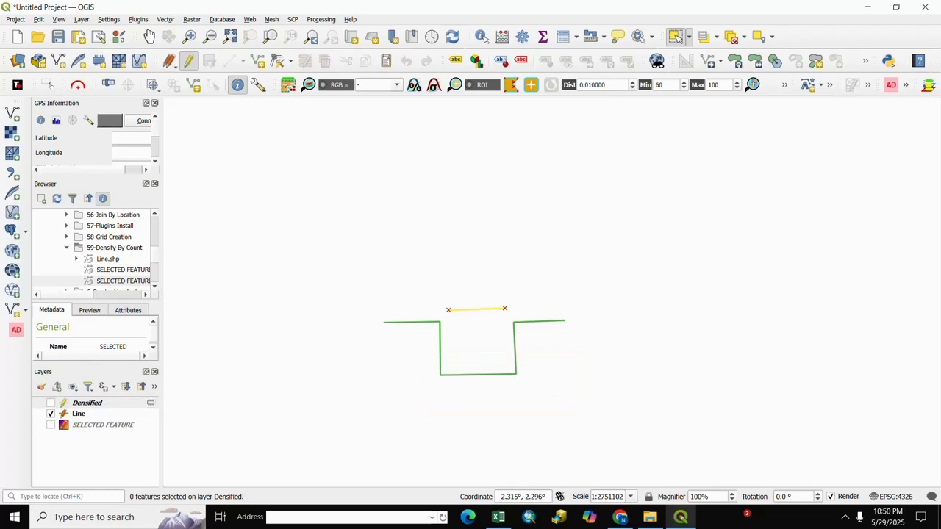
{"action": "left_click", "coordinate": [77, 415]}
{"action": "left_click_drag", "start_coordinate": [395, 348], "coordinate": [581, 395]}
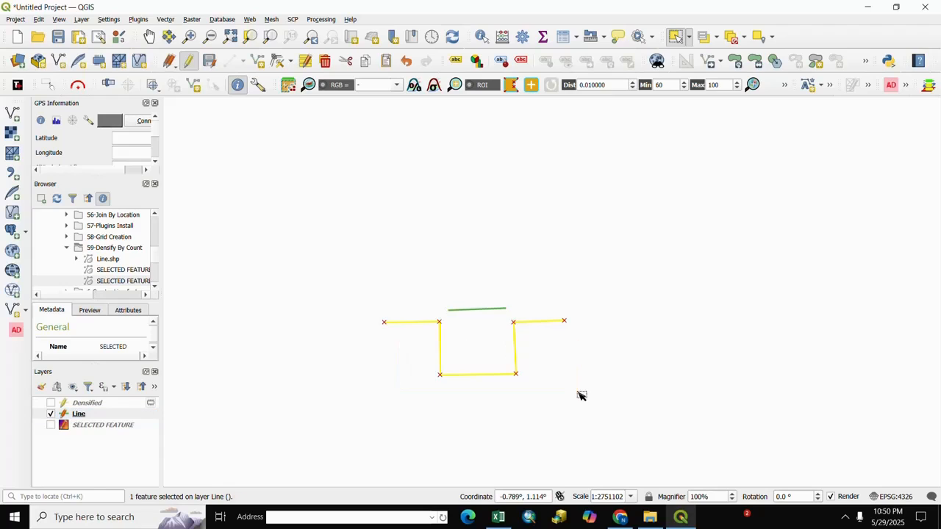
{"action": "scroll", "coordinate": [524, 393], "scroll_direction": "down", "scroll_amount": 1}
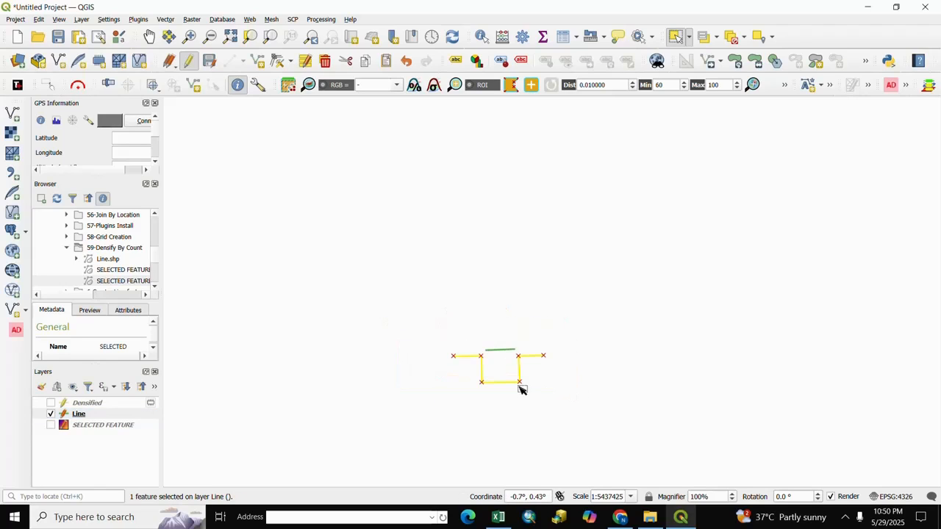
{"action": "scroll", "coordinate": [520, 390], "scroll_direction": "up", "scroll_amount": 1}
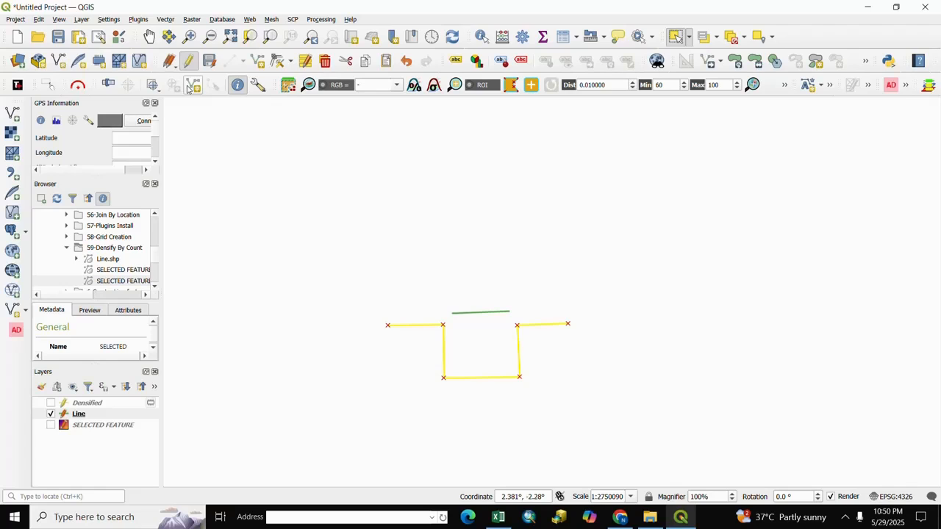
- Run Densify by Count on the Line layer's selected feature only, adding 3 vertices as a temporary layer, and close the tool
{"action": "left_click", "coordinate": [165, 20]}
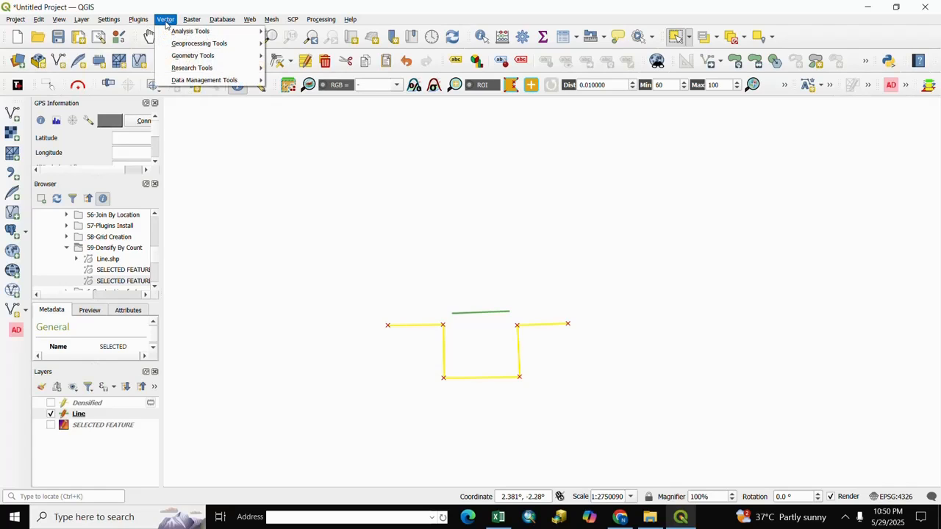
{"action": "mouse_move", "coordinate": [189, 57]}
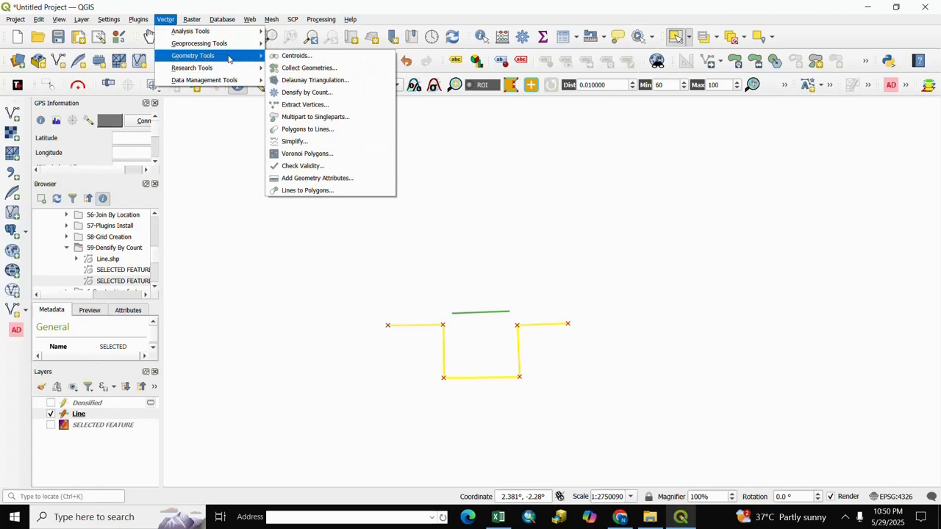
{"action": "left_click", "coordinate": [307, 92]}
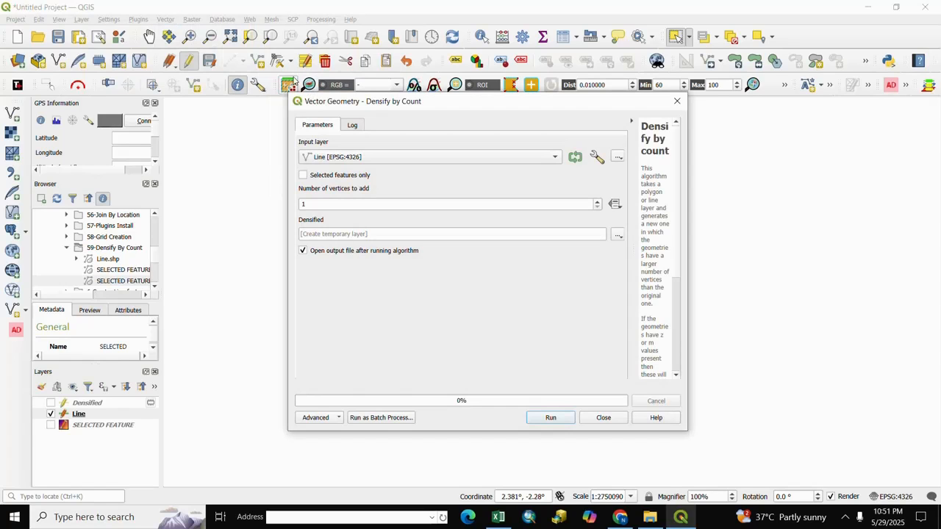
{"action": "left_click", "coordinate": [552, 163]}
{"action": "left_click", "coordinate": [544, 155]}
{"action": "left_click", "coordinate": [302, 177]}
{"action": "key", "text": "Tab"}
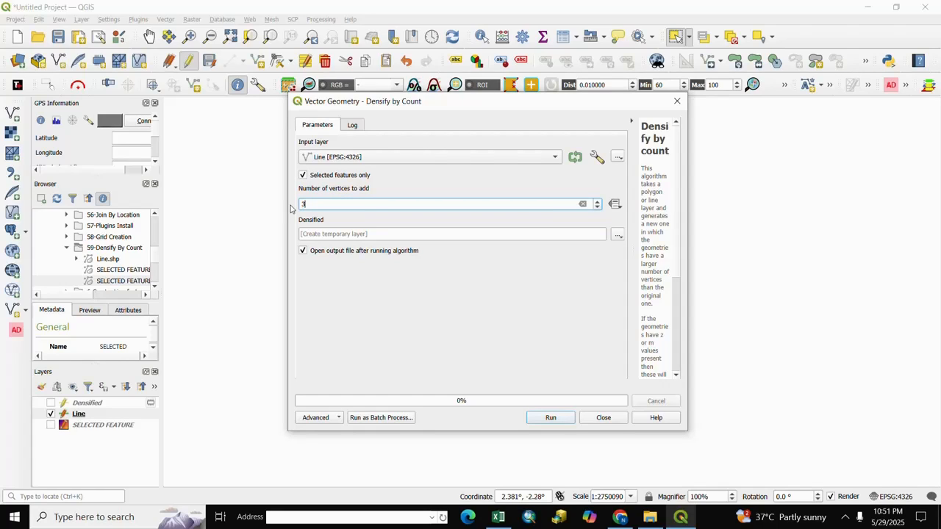
{"action": "type", "text": "3"}
{"action": "left_click", "coordinate": [550, 417]}
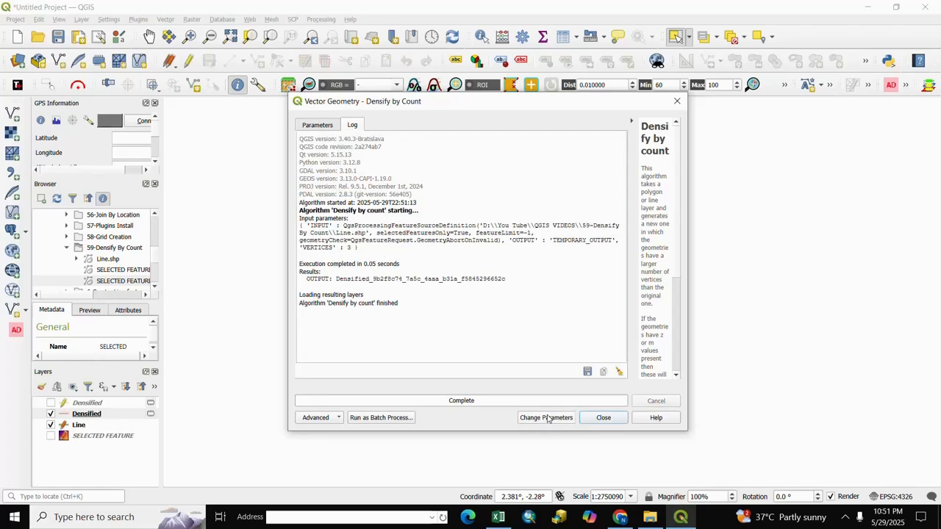
{"action": "left_click", "coordinate": [603, 417]}
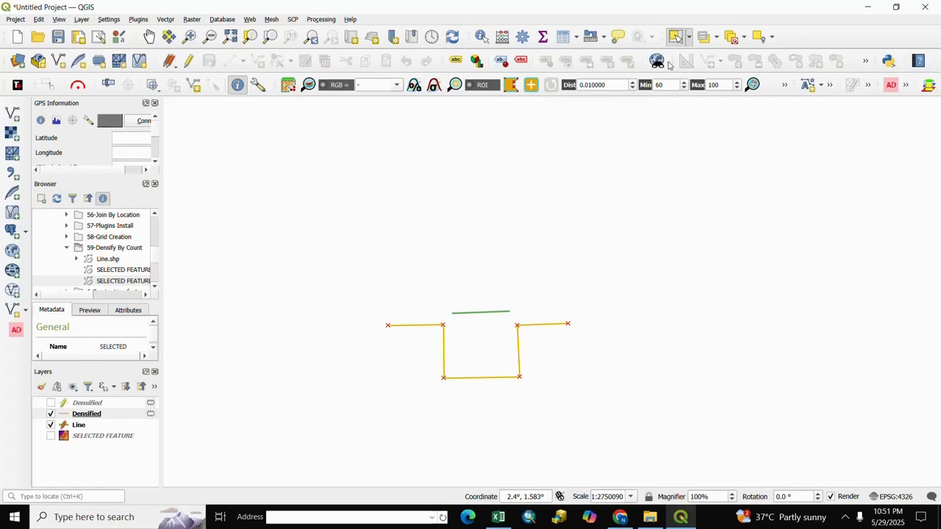
- Clear the selection, hide the Line layer, and enable editing on the new Densified layer with its stepped line selected
{"action": "left_click", "coordinate": [732, 37]}
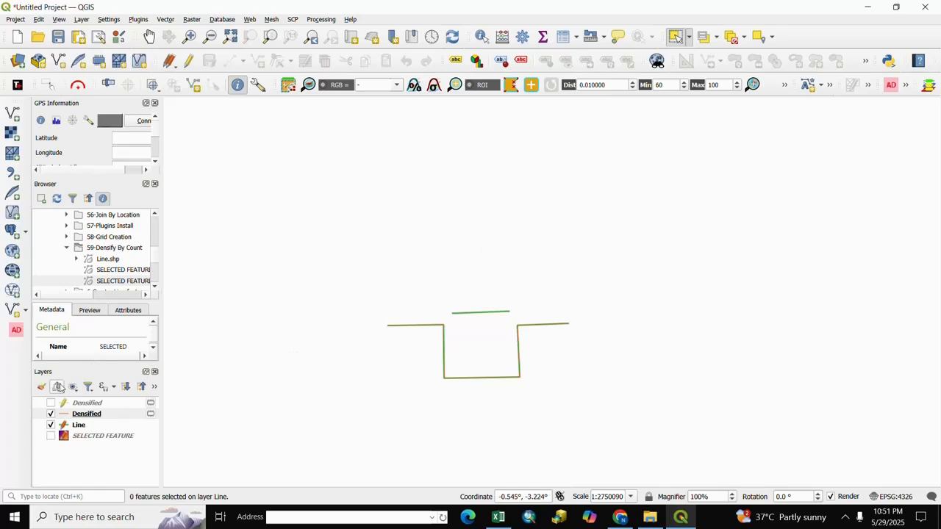
{"action": "left_click", "coordinate": [51, 416]}
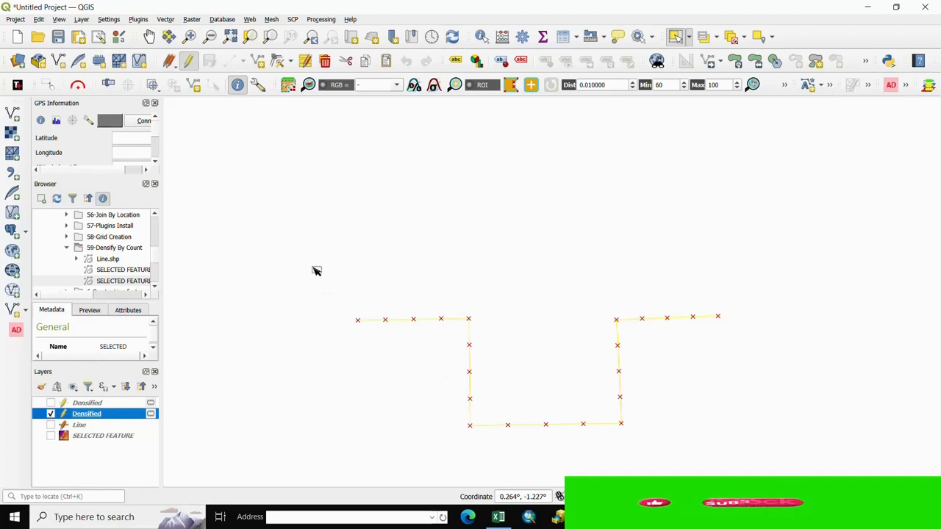
{"action": "left_click", "coordinate": [302, 239]}
{"action": "left_click_drag", "start_coordinate": [302, 239], "coordinate": [710, 443]}
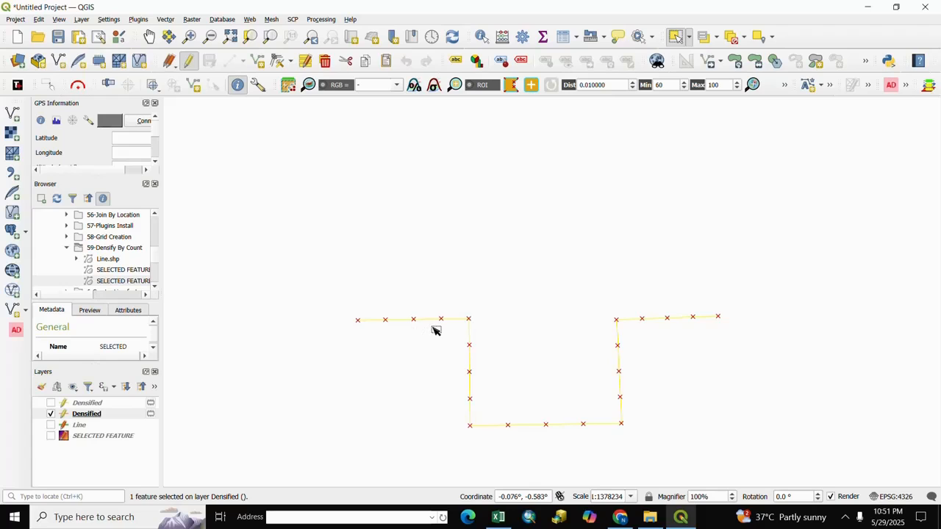
- Examine the added vertices along each segment of the densified stepped line and clear its selection
{"action": "left_click_drag", "start_coordinate": [335, 289], "coordinate": [461, 332]}
{"action": "left_click_drag", "start_coordinate": [461, 332], "coordinate": [454, 334]}
{"action": "left_click", "coordinate": [351, 366]}
{"action": "left_click_drag", "start_coordinate": [350, 277], "coordinate": [791, 447]}
{"action": "left_click", "coordinate": [555, 277]}
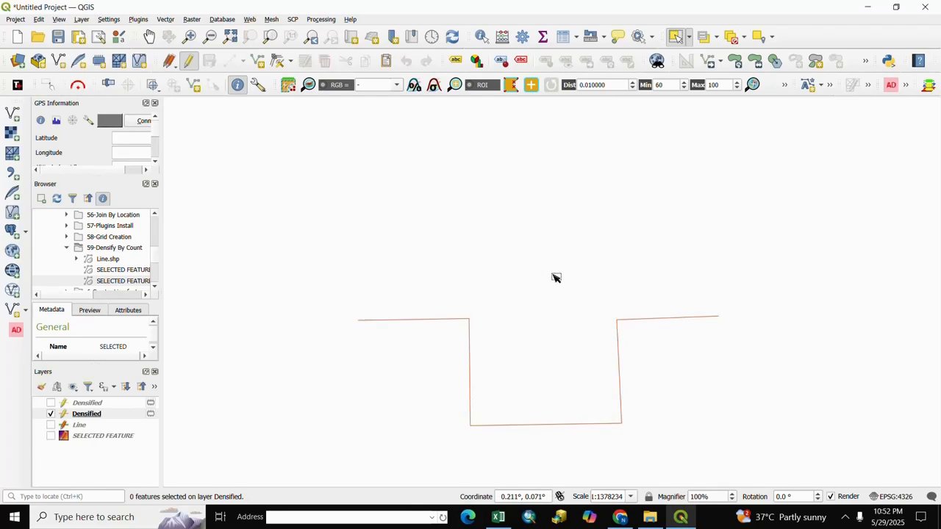
- Hide the second Densified layer and show the SELECTED FEATURE polygon centred on the map canvas
{"action": "left_click", "coordinate": [51, 413]}
{"action": "left_click", "coordinate": [50, 436]}
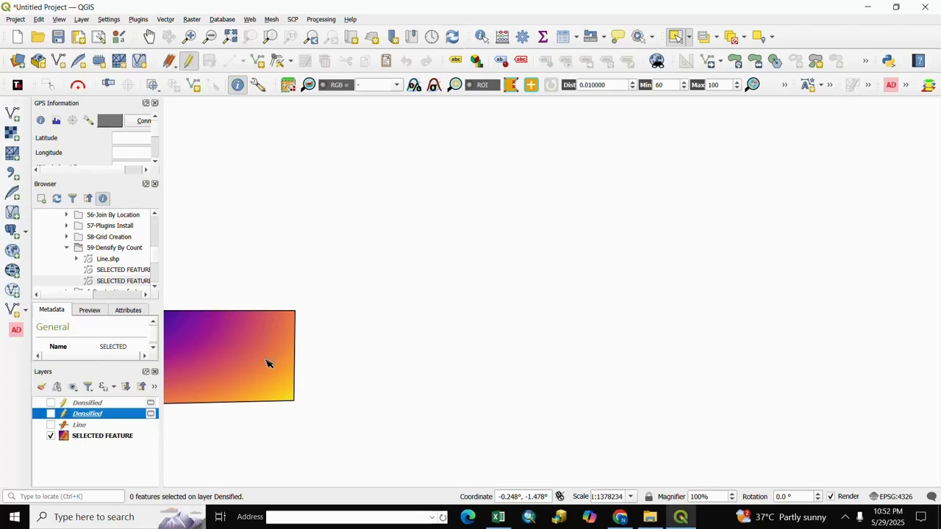
{"action": "left_click", "coordinate": [150, 37]}
{"action": "left_click_drag", "start_coordinate": [261, 381], "coordinate": [595, 332]}
{"action": "scroll", "coordinate": [563, 317], "scroll_direction": "up", "scroll_amount": 1}
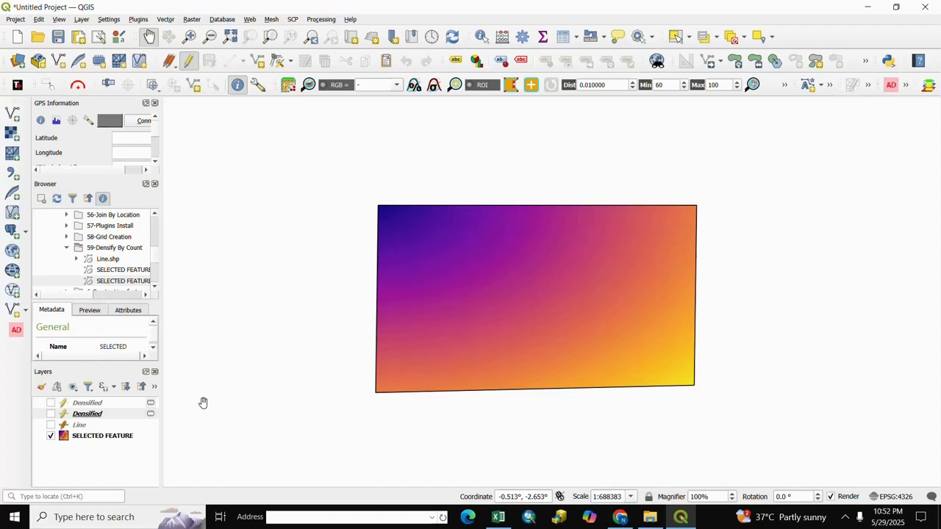
- Run Densify by Count on the SELECTED FEATURE layer, adding 3 vertices as a temporary layer, and close the tool
{"action": "left_click", "coordinate": [168, 22]}
{"action": "mouse_move", "coordinate": [188, 55]}
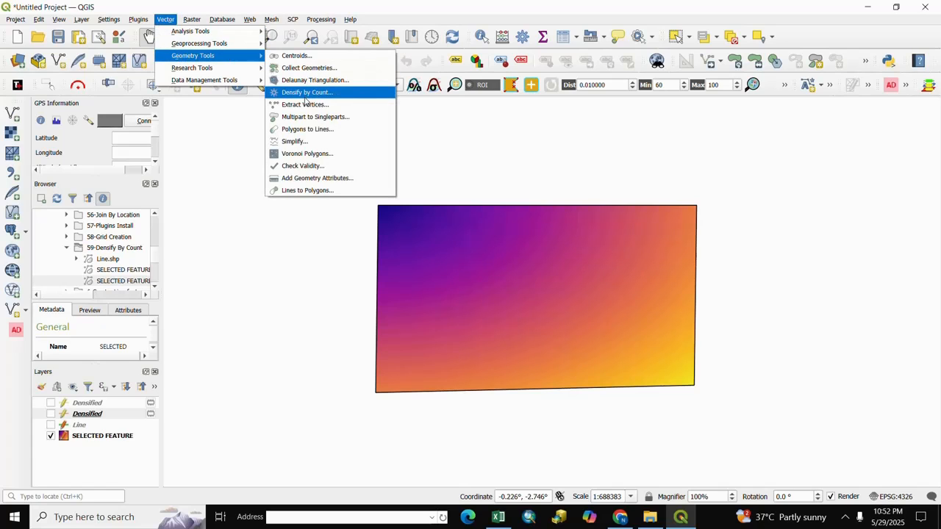
{"action": "left_click", "coordinate": [301, 93]}
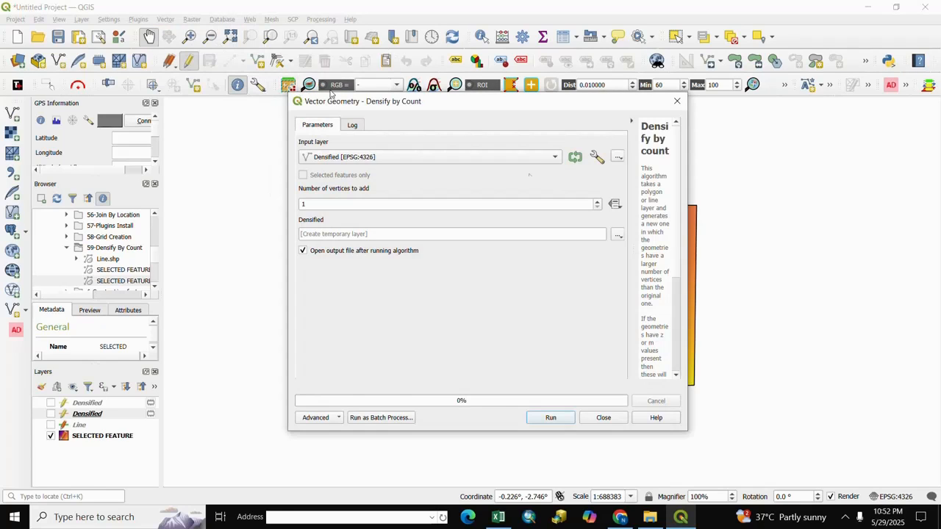
{"action": "left_click", "coordinate": [556, 158]}
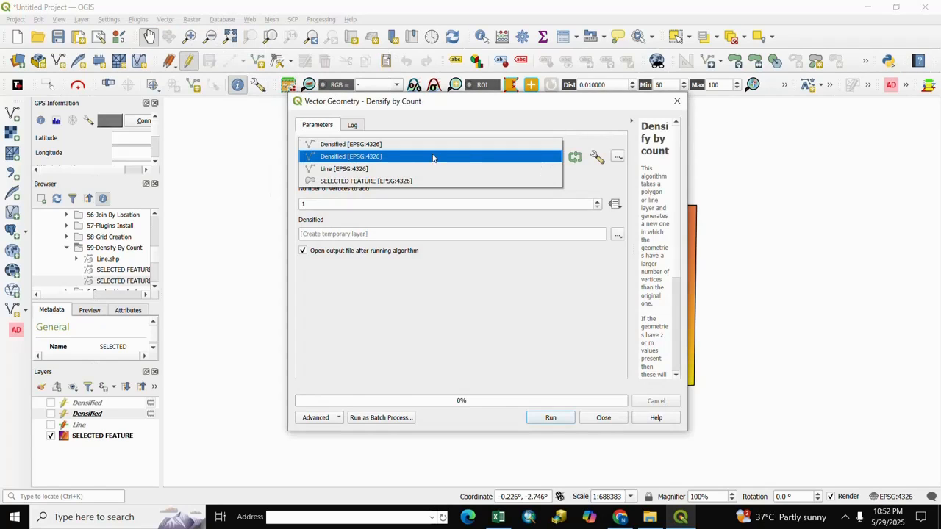
{"action": "left_click", "coordinate": [339, 182]}
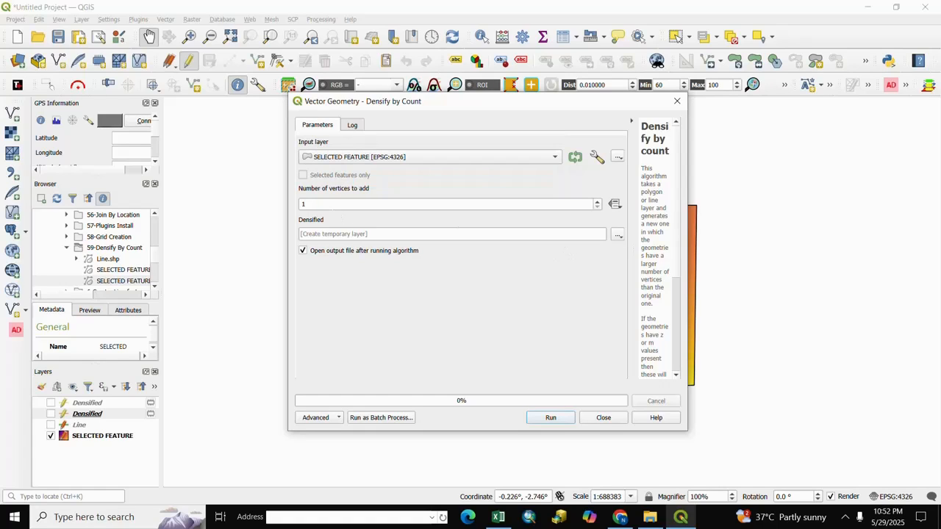
{"action": "double_click", "coordinate": [323, 205]}
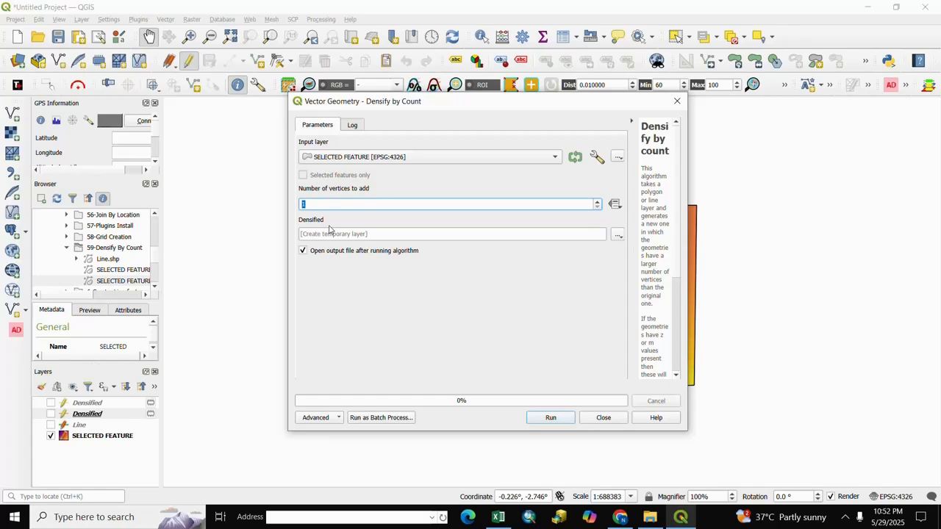
{"action": "type", "text": "3"}
{"action": "left_click", "coordinate": [541, 420]}
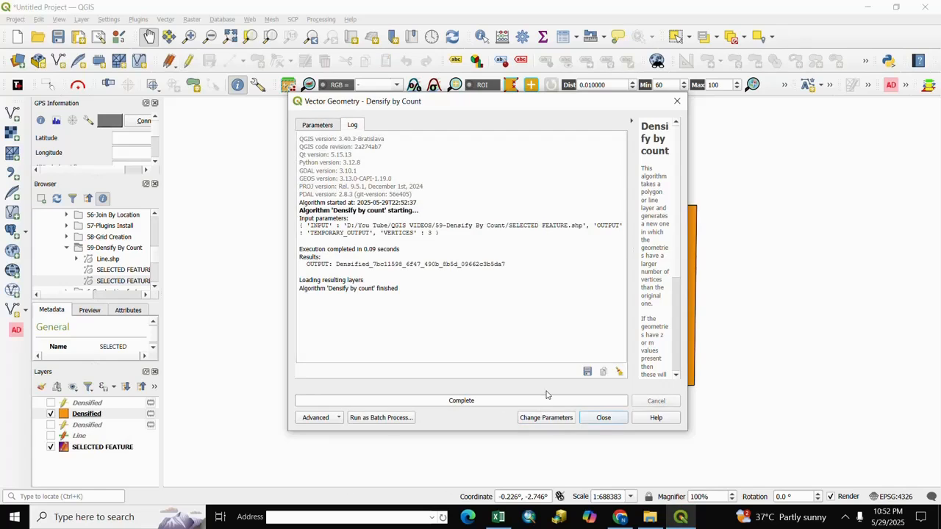
{"action": "left_click", "coordinate": [600, 418]}
{"action": "left_click", "coordinate": [359, 354]}
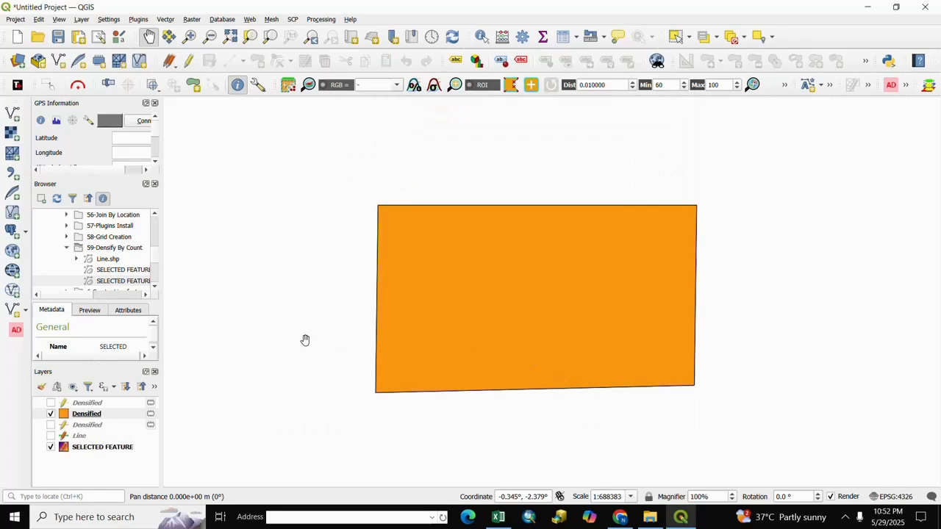
- Hide the SELECTED FEATURE layer, enable editing on the new Densified polygon layer, and select its polygon to show the vertices
{"action": "left_click", "coordinate": [51, 448]}
{"action": "left_click", "coordinate": [51, 448]}
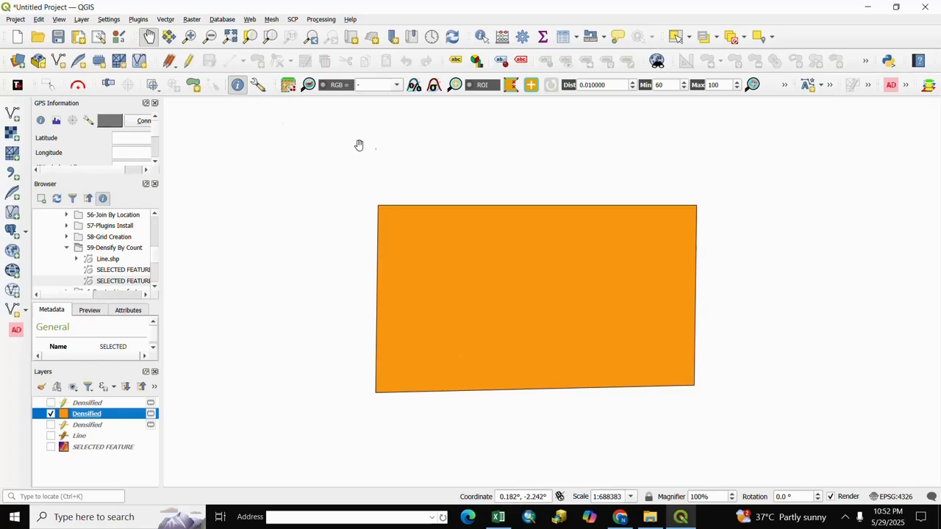
{"action": "left_click", "coordinate": [188, 63]}
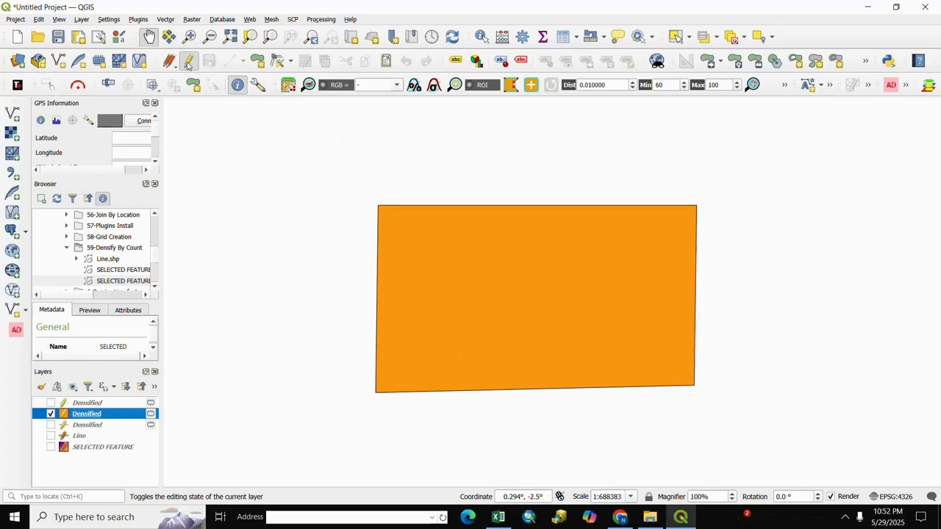
{"action": "left_click", "coordinate": [676, 36]}
{"action": "left_click_drag", "start_coordinate": [304, 160], "coordinate": [760, 456]}
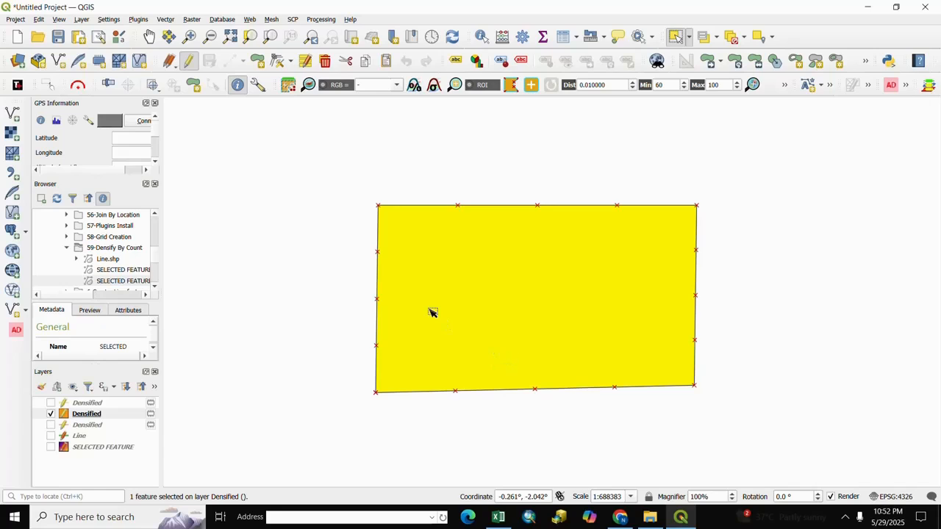
{"action": "scroll", "coordinate": [430, 312], "scroll_direction": "up", "scroll_amount": 1}
{"action": "scroll", "coordinate": [416, 314], "scroll_direction": "down", "scroll_amount": 1}
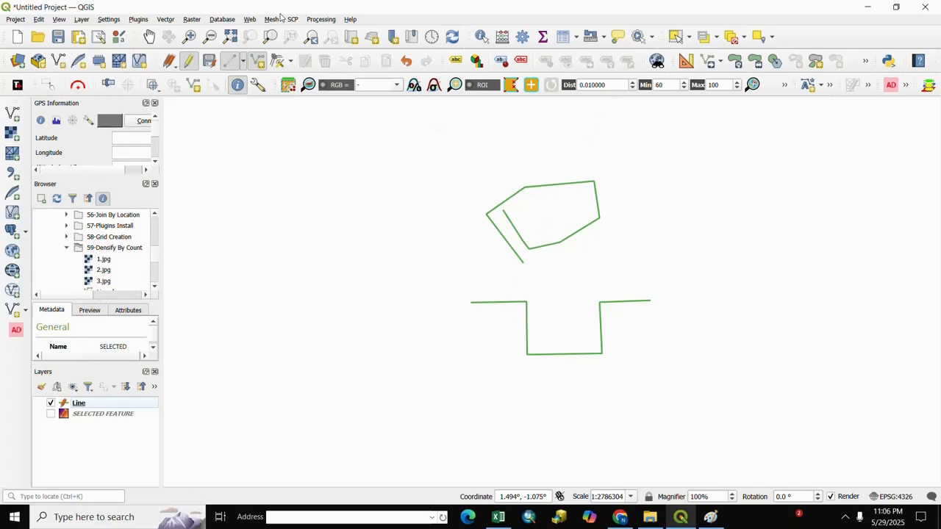
- Run Lines to Polygons on the Line layer as a temporary layer and close the tool to view the polygons
{"action": "left_click", "coordinate": [164, 20]}
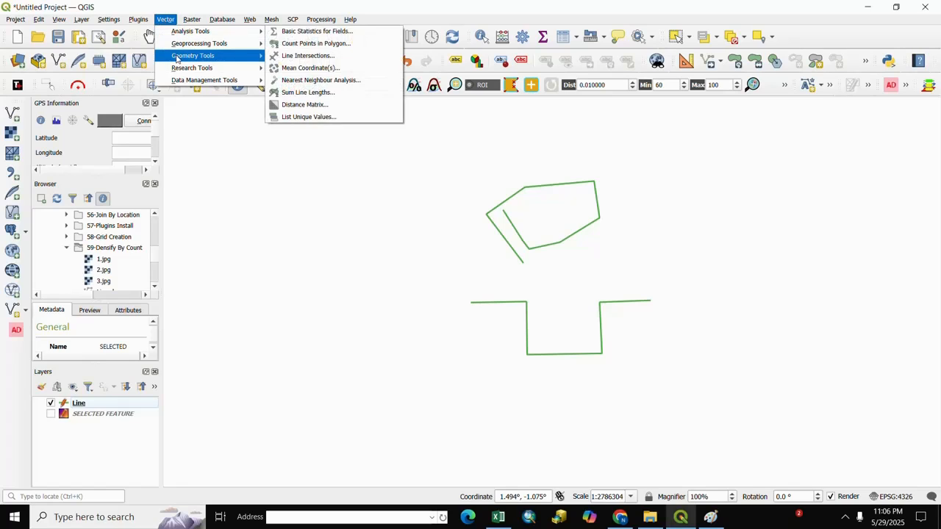
{"action": "mouse_move", "coordinate": [184, 56]}
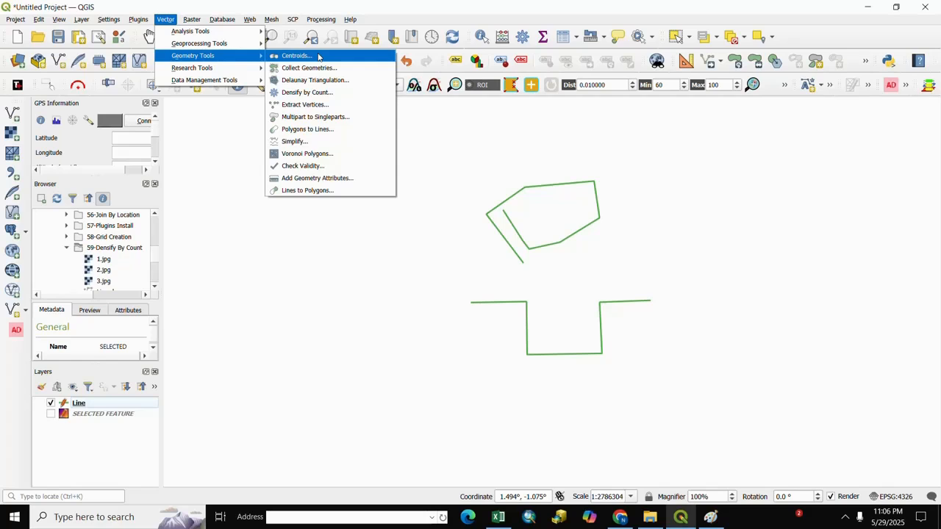
{"action": "left_click", "coordinate": [307, 191]}
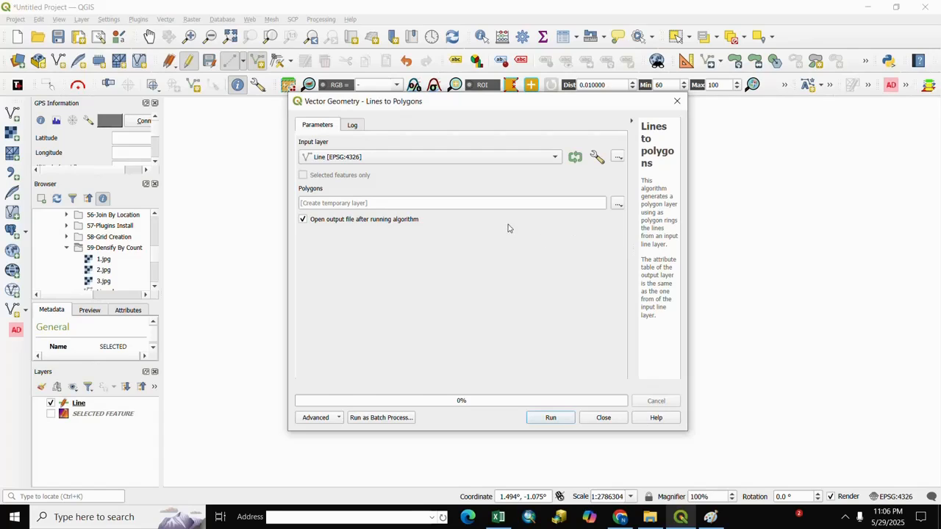
{"action": "left_click", "coordinate": [555, 159]}
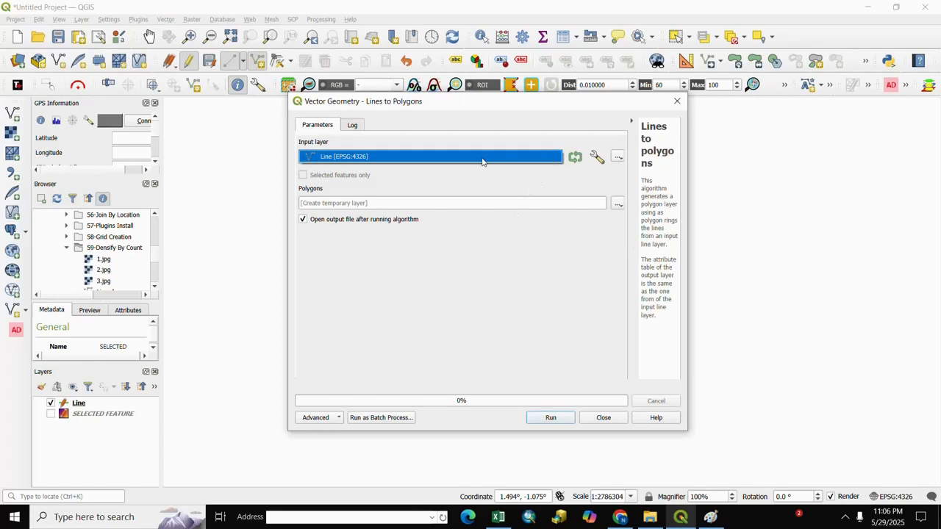
{"action": "left_click", "coordinate": [391, 161]}
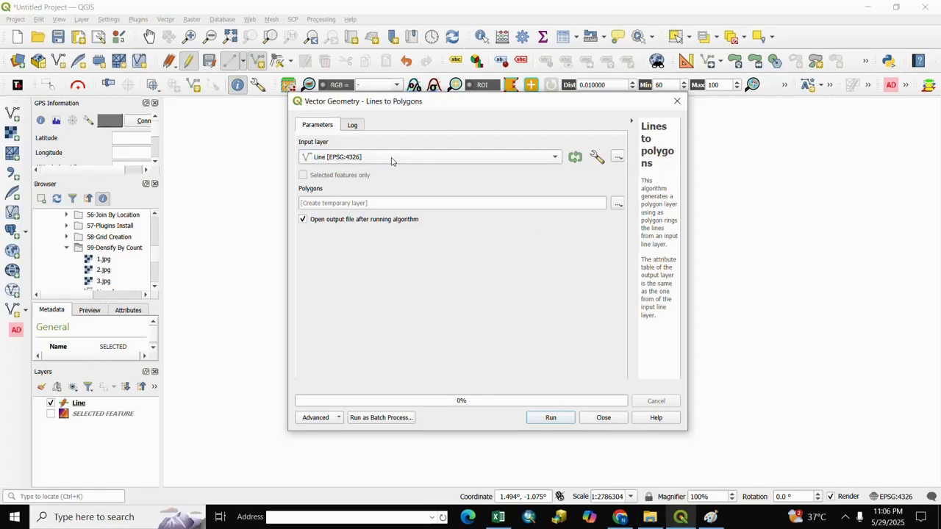
{"action": "left_click", "coordinate": [547, 418]}
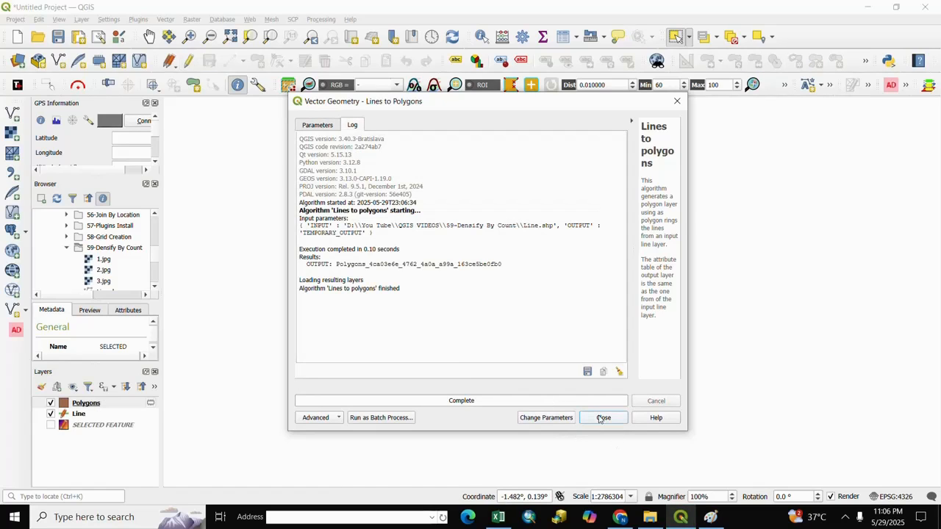
{"action": "left_click", "coordinate": [603, 417]}
{"action": "scroll", "coordinate": [531, 216], "scroll_direction": "up", "scroll_amount": 1}
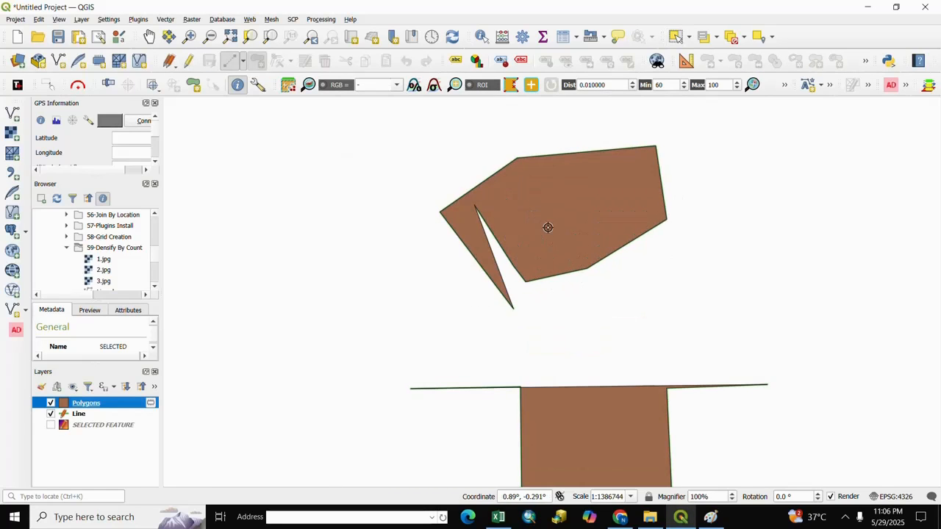
{"action": "scroll", "coordinate": [546, 227], "scroll_direction": "down", "scroll_amount": 1}
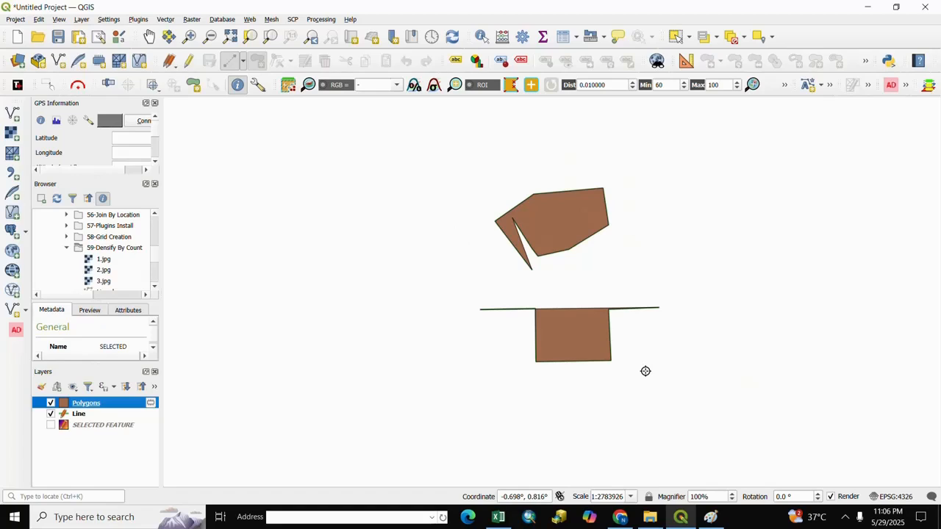